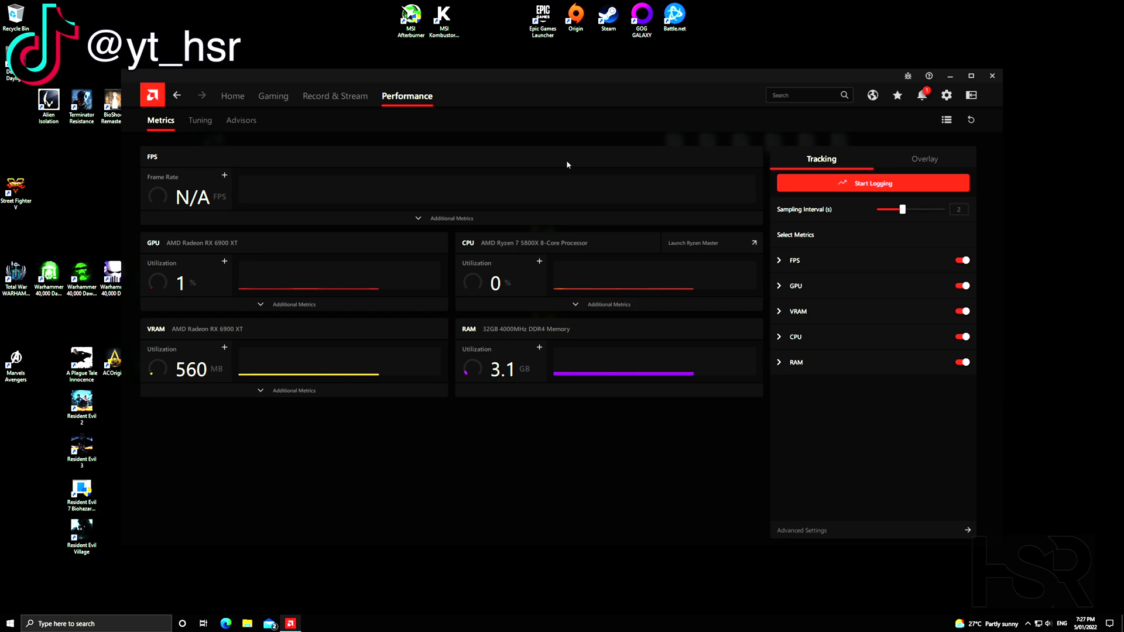
# Step: Open the home overview showing the driver status and recent games
pyautogui.click(243, 95)
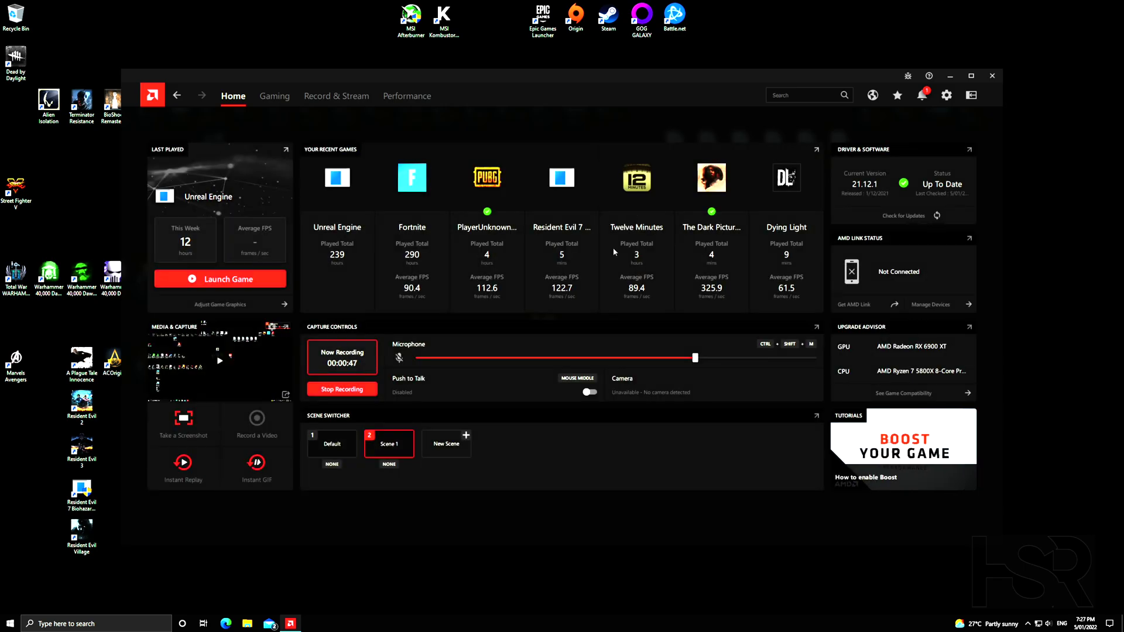
pyautogui.moveTo(657, 364)
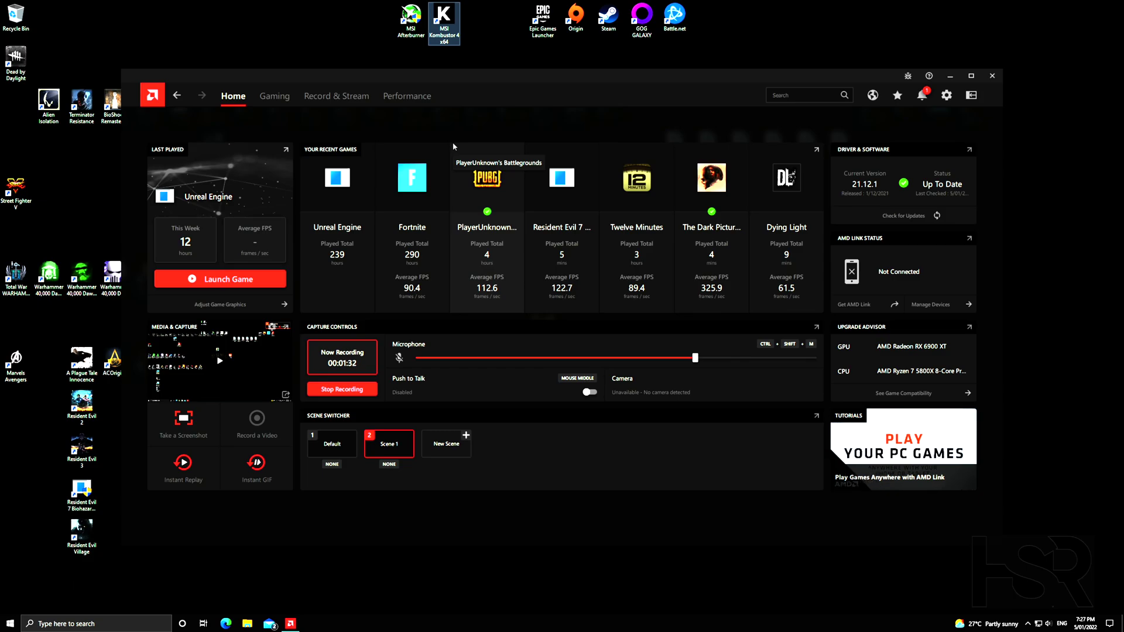
# Step: Try the performance metrics overlay by turning it on and off again
pyautogui.click(416, 101)
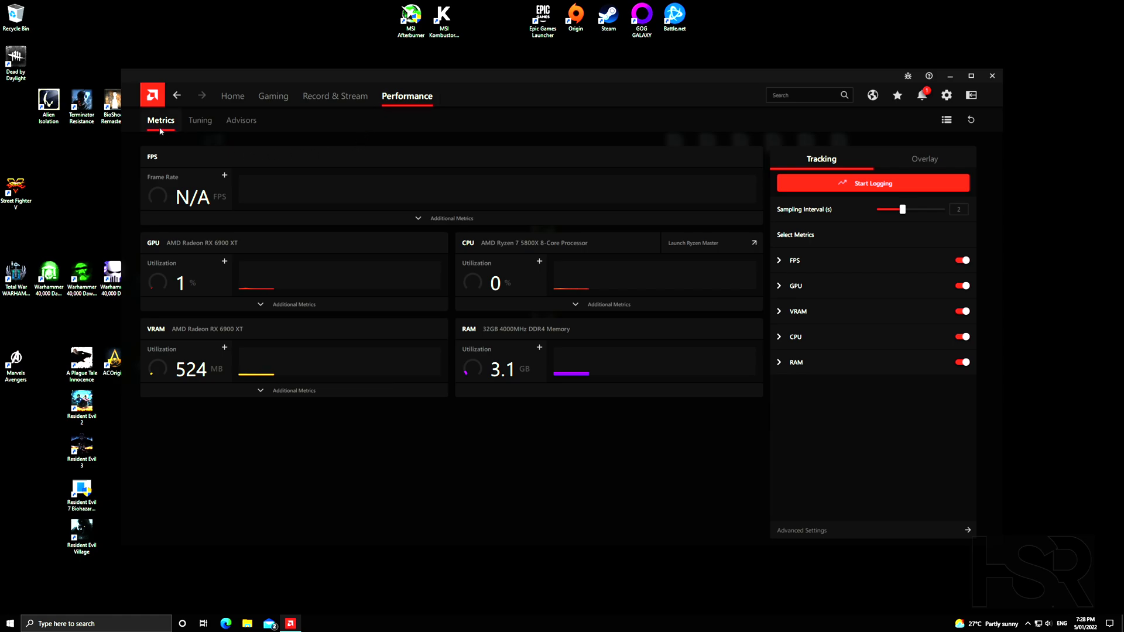
pyautogui.click(914, 165)
pyautogui.click(961, 186)
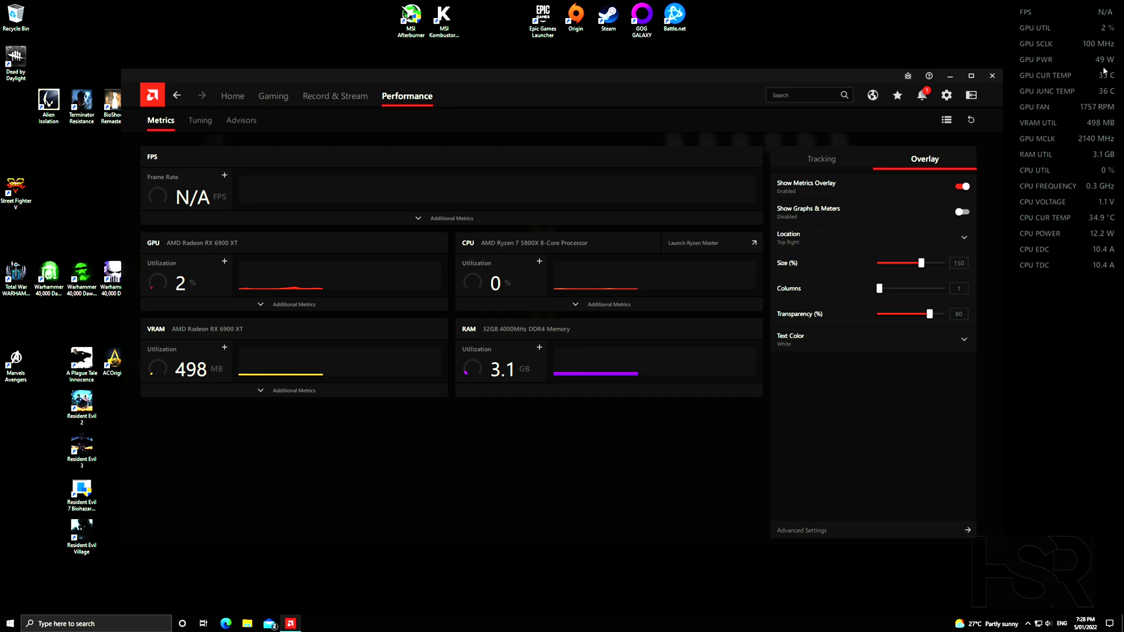
pyautogui.click(959, 187)
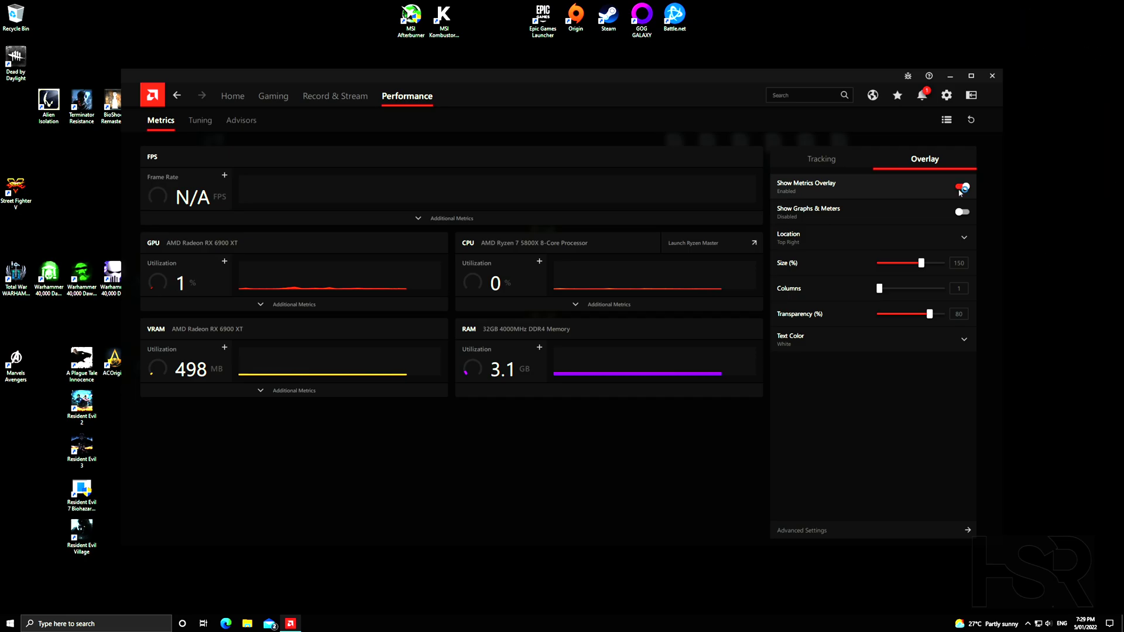
# Step: Open the performance tuning settings, try custom system tuning, and reset the system tuning to Default
pyautogui.click(203, 121)
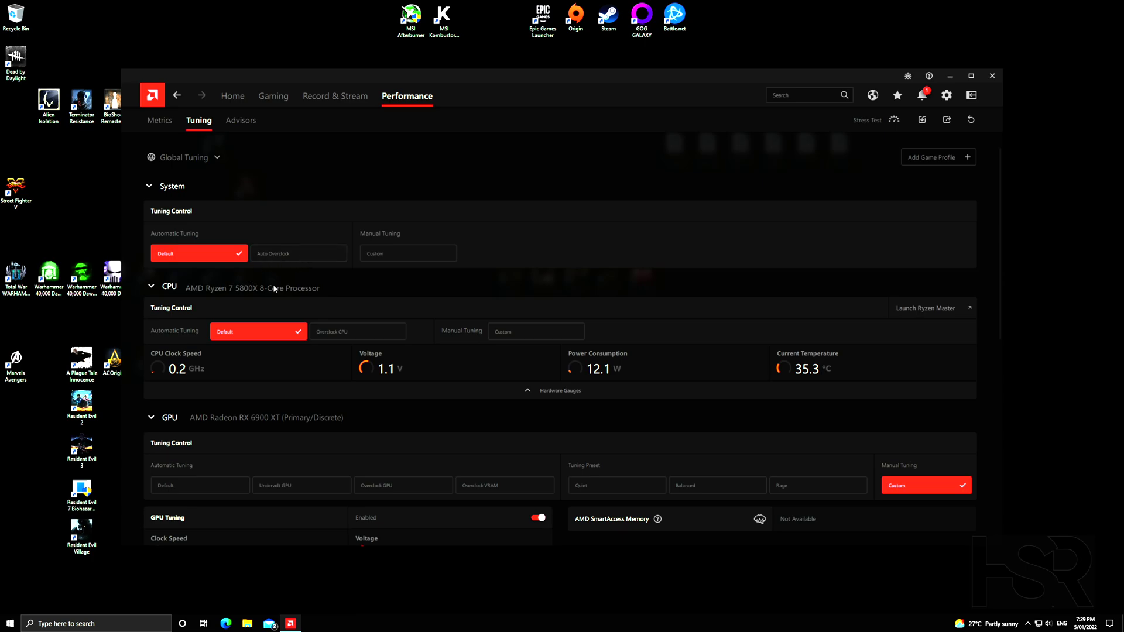
pyautogui.click(389, 254)
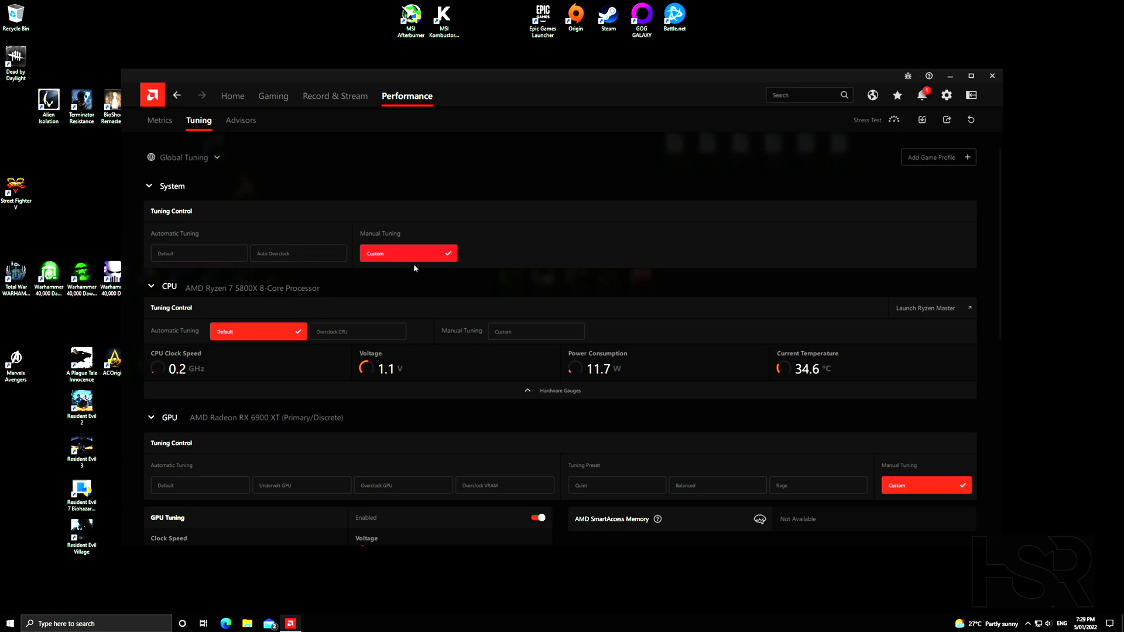
pyautogui.click(219, 252)
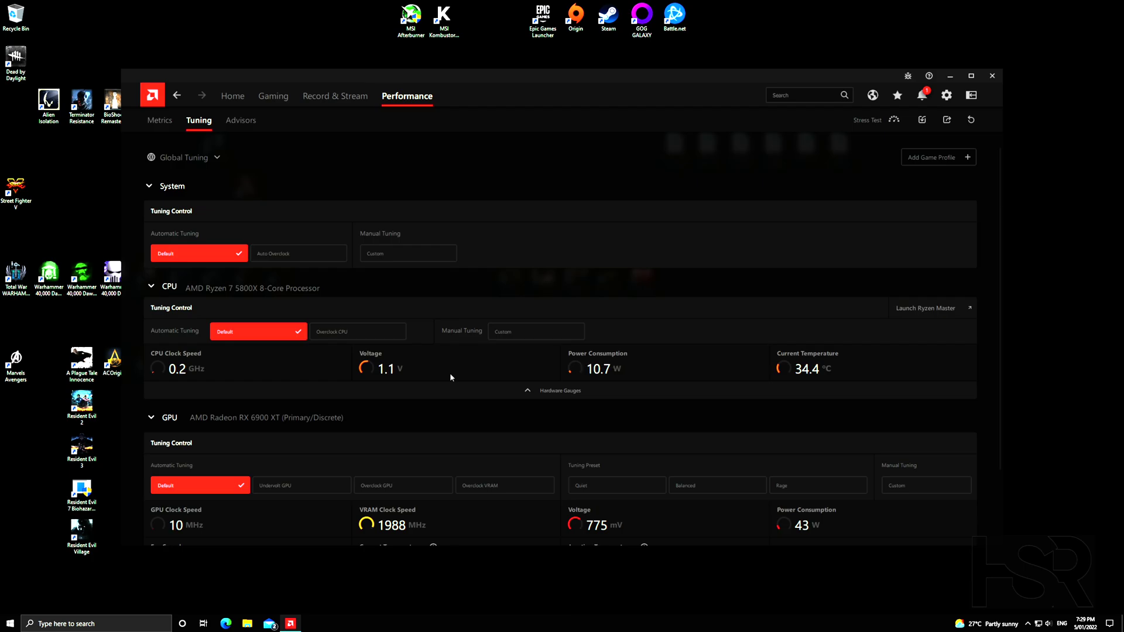
pyautogui.scroll(-2, 403, 451)
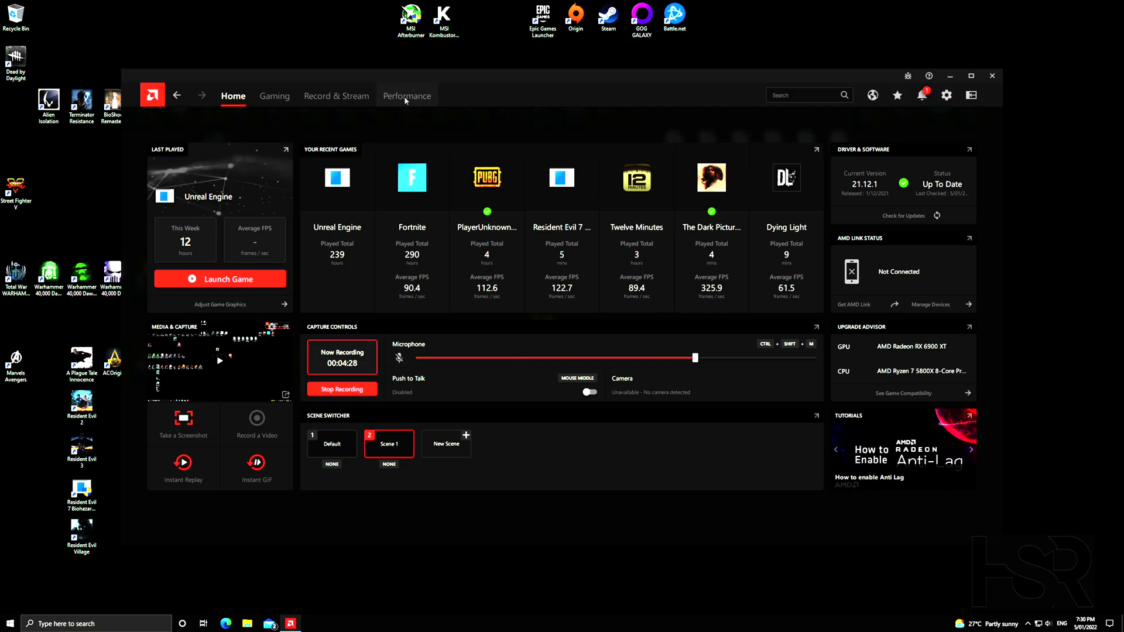
# Step: Set the Radeon RX 6900 XT's tuning control to Custom manual tuning and review its tuning sections
pyautogui.click(406, 97)
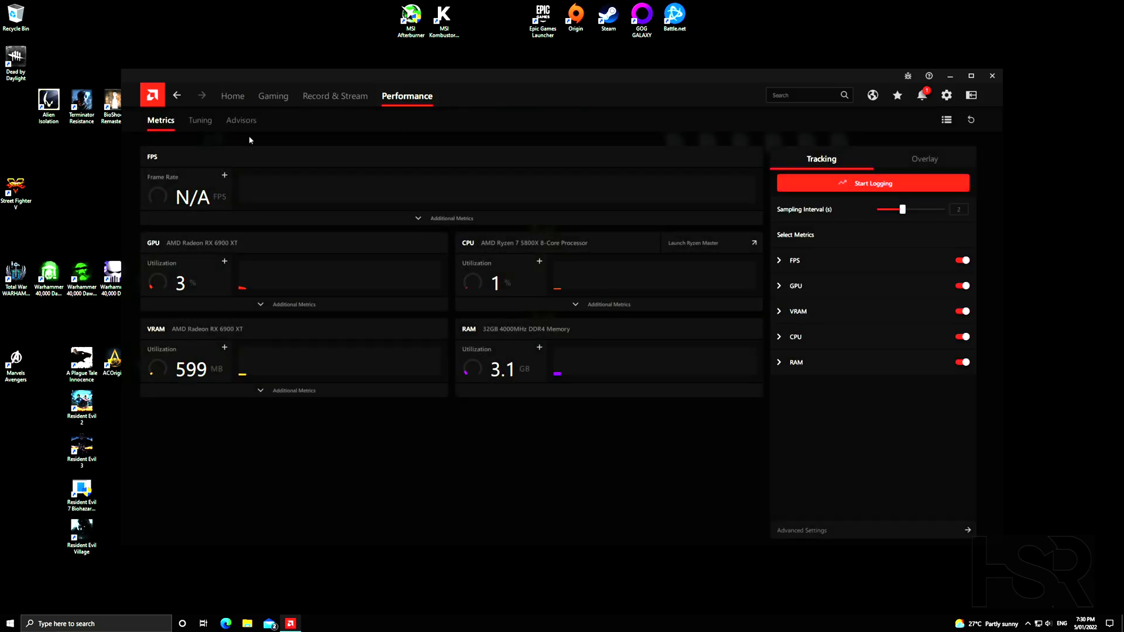
pyautogui.click(200, 120)
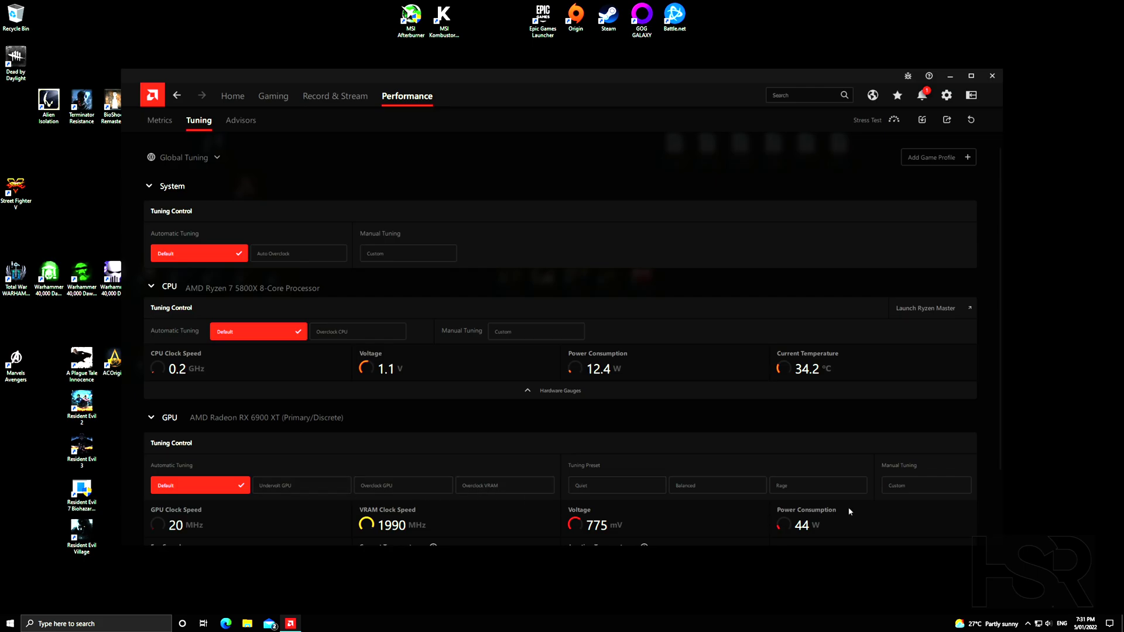
pyautogui.click(918, 486)
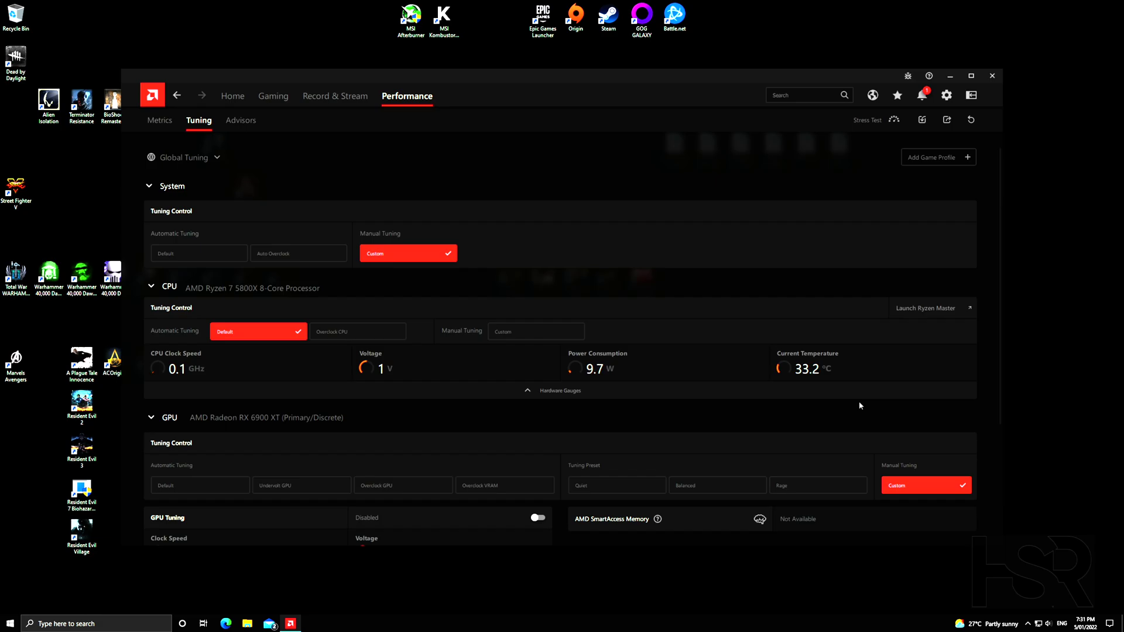
pyautogui.scroll(-3, 859, 403)
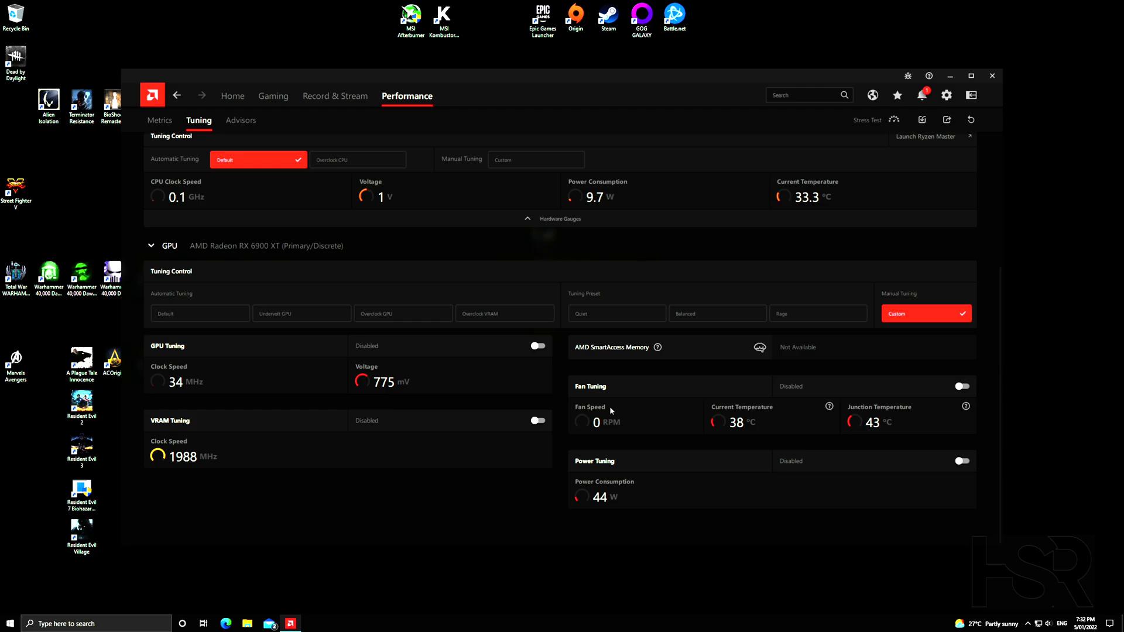
pyautogui.scroll(3, 351, 380)
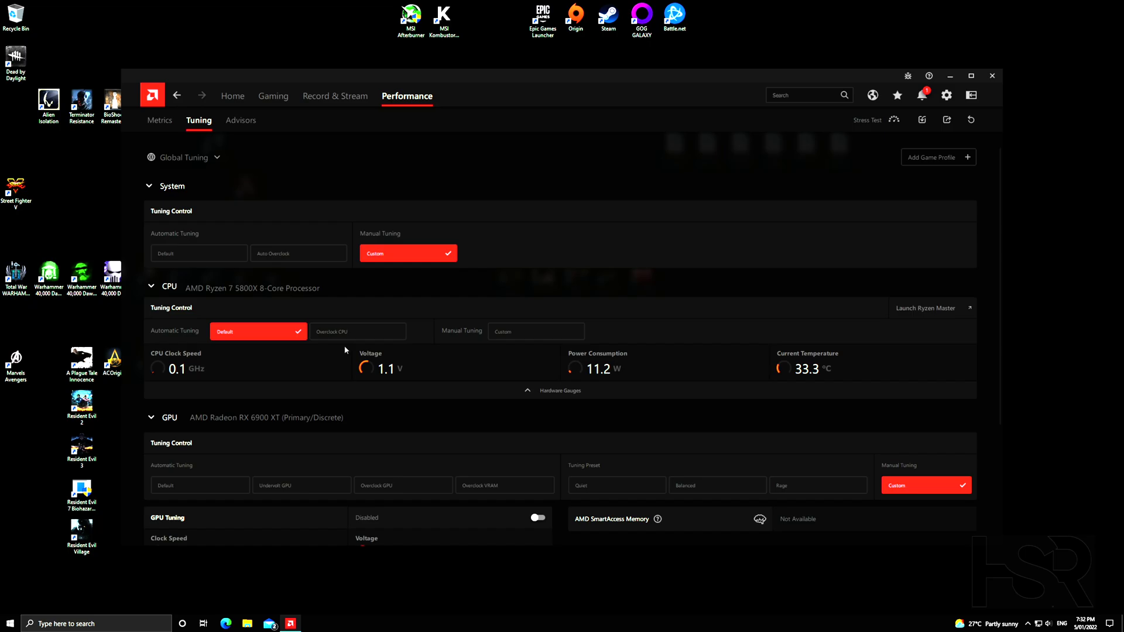
pyautogui.scroll(-3, 615, 404)
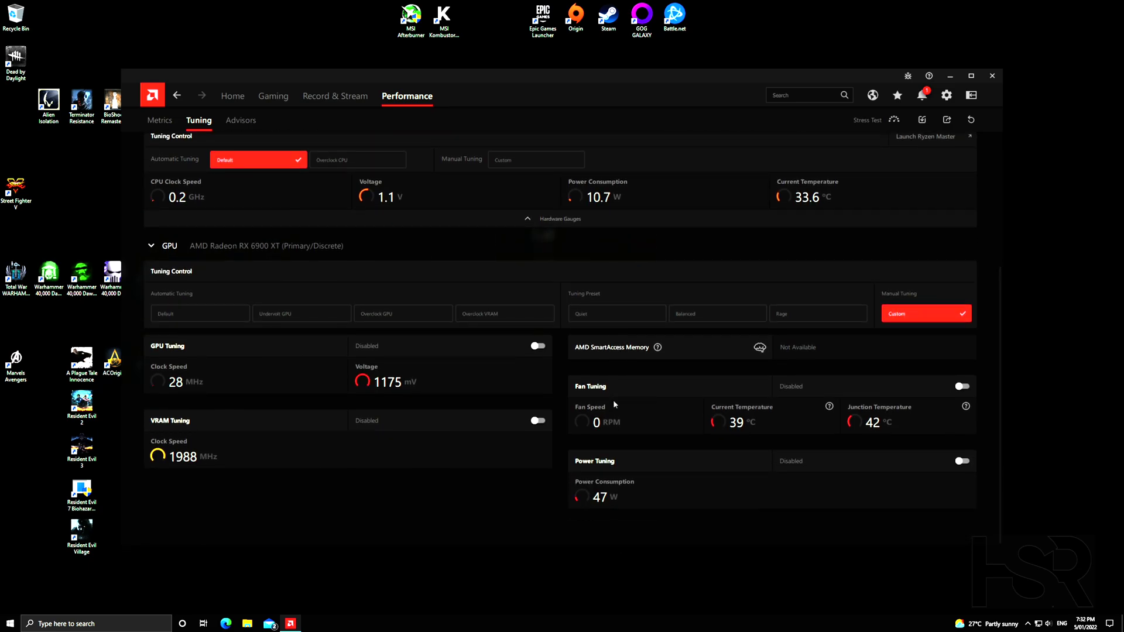
# Step: Enable the on-screen metrics overlay and return to the GPU tuning settings
pyautogui.click(160, 120)
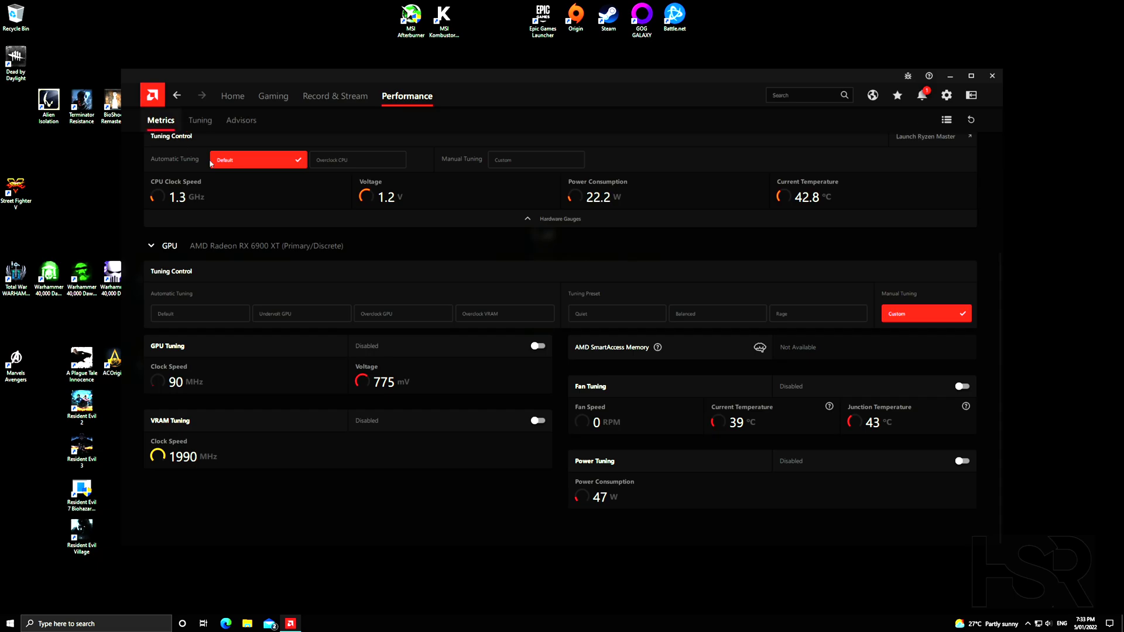
pyautogui.click(924, 162)
pyautogui.click(962, 186)
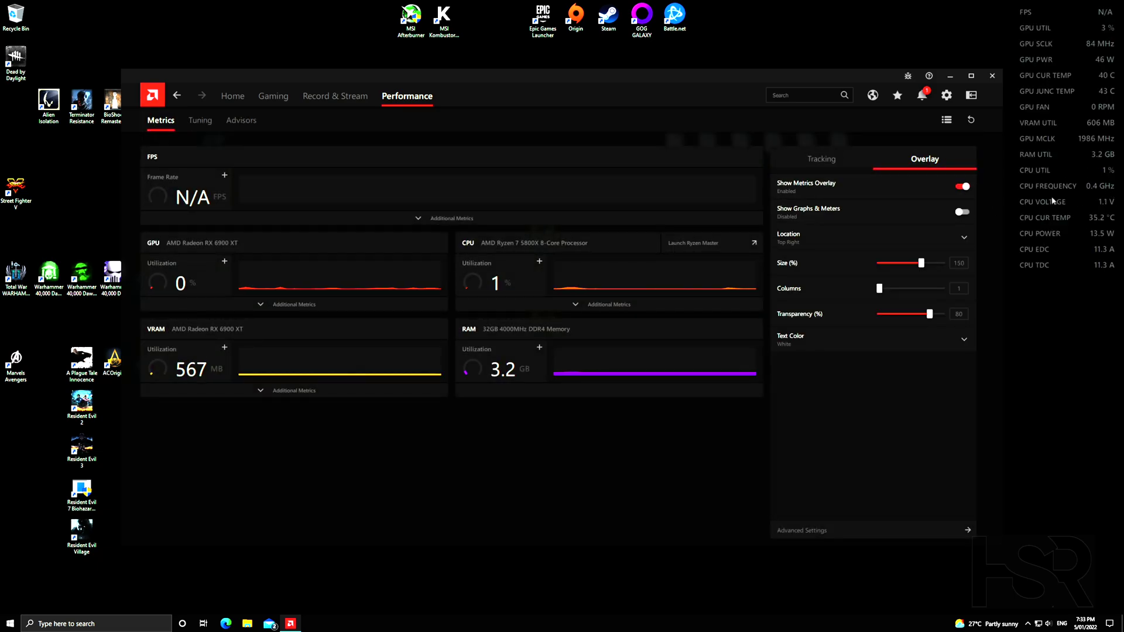
pyautogui.click(200, 120)
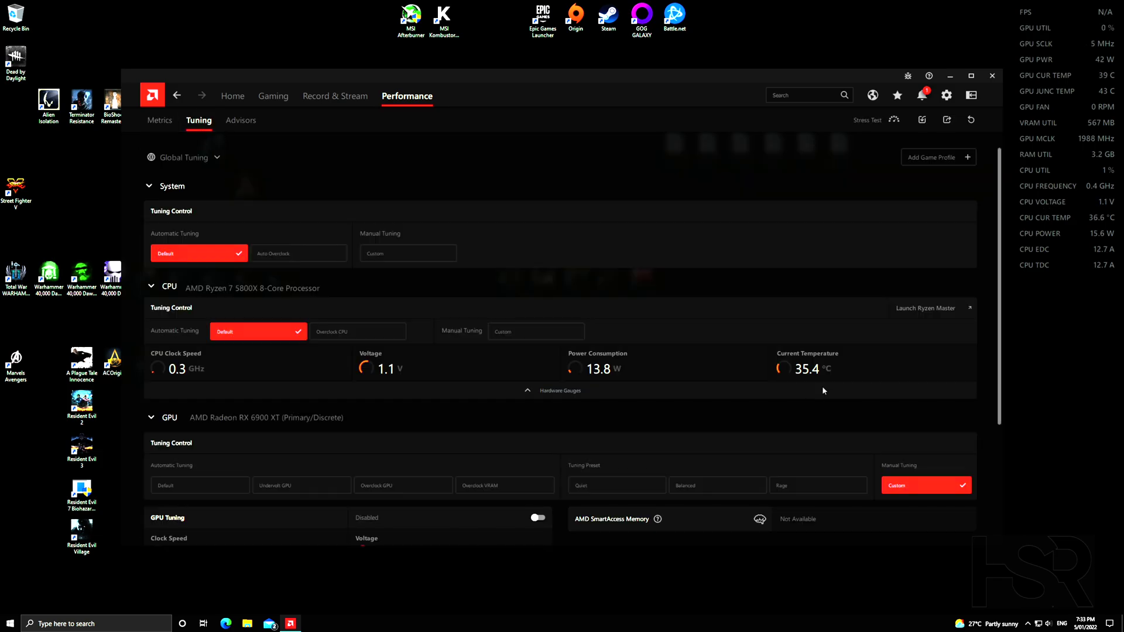
pyautogui.scroll(-3, 823, 385)
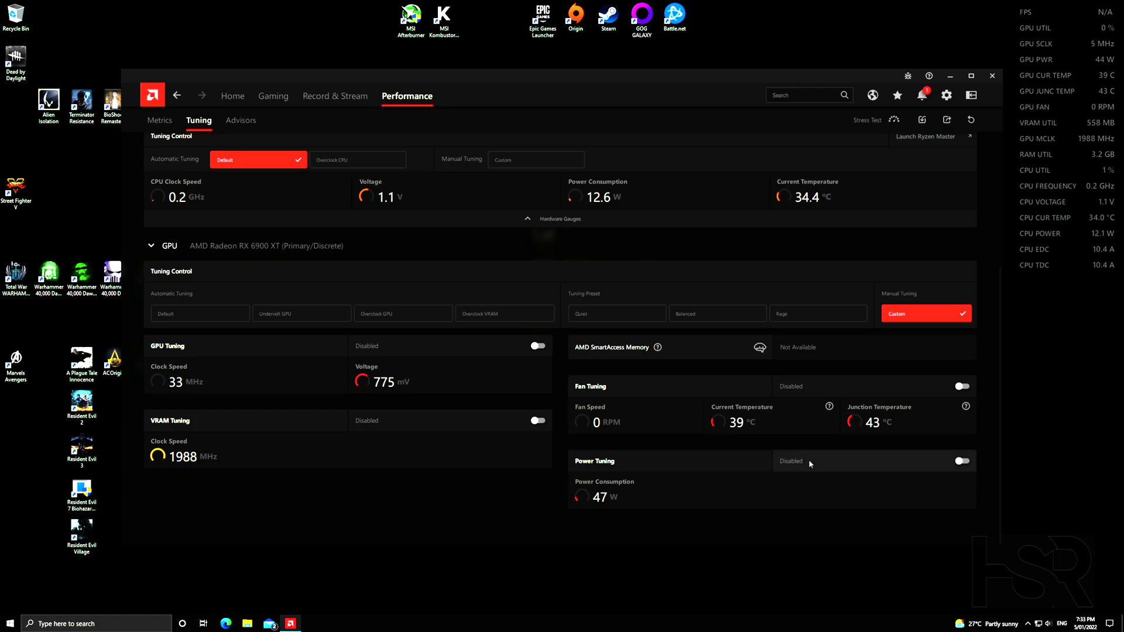
# Step: Try graphs and meters in the metrics overlay, turning them on and off again
pyautogui.click(161, 121)
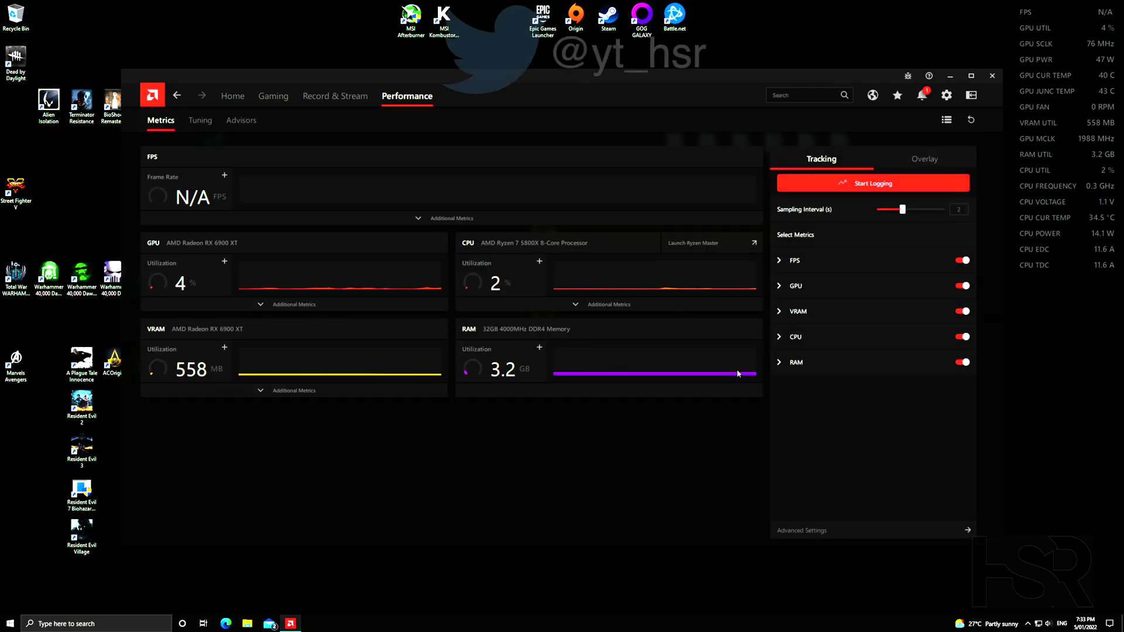
pyautogui.click(924, 159)
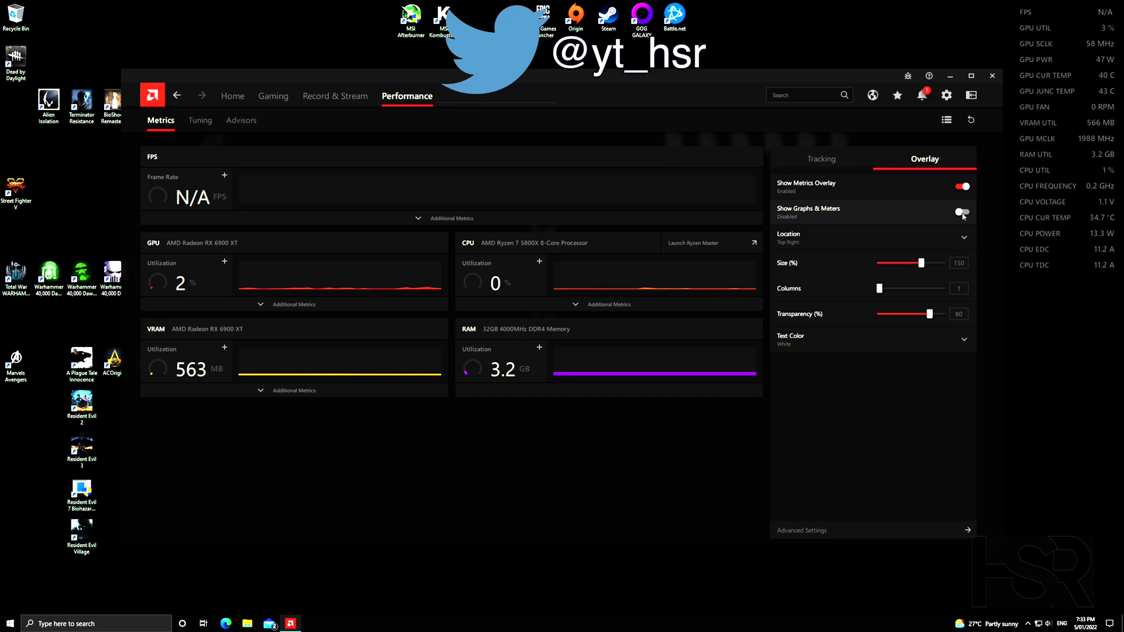
pyautogui.click(962, 213)
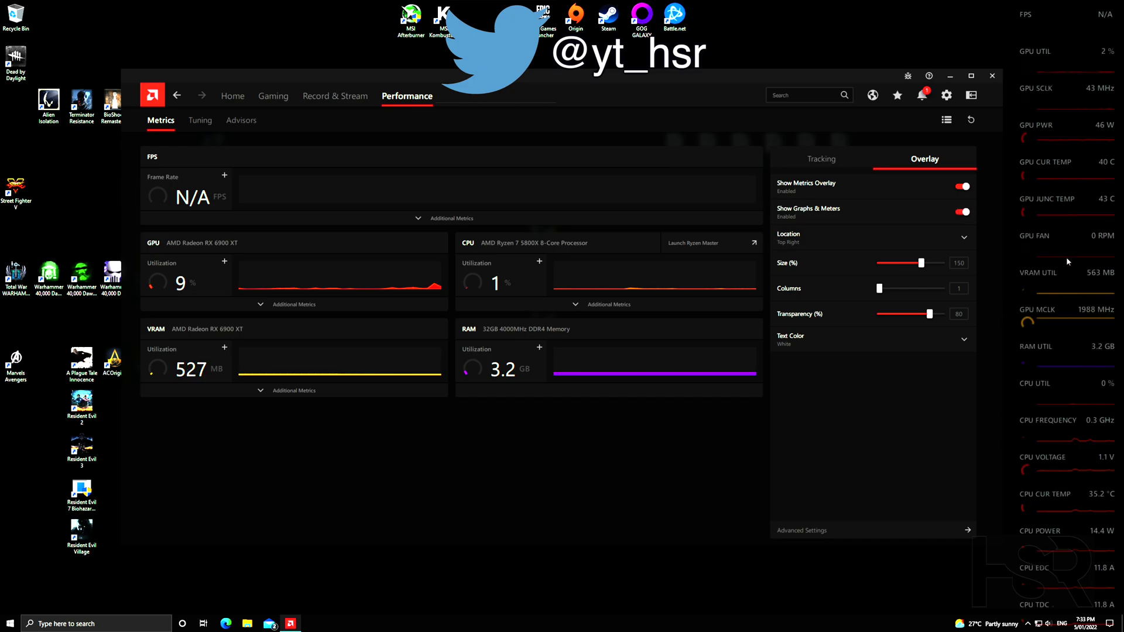
pyautogui.click(960, 213)
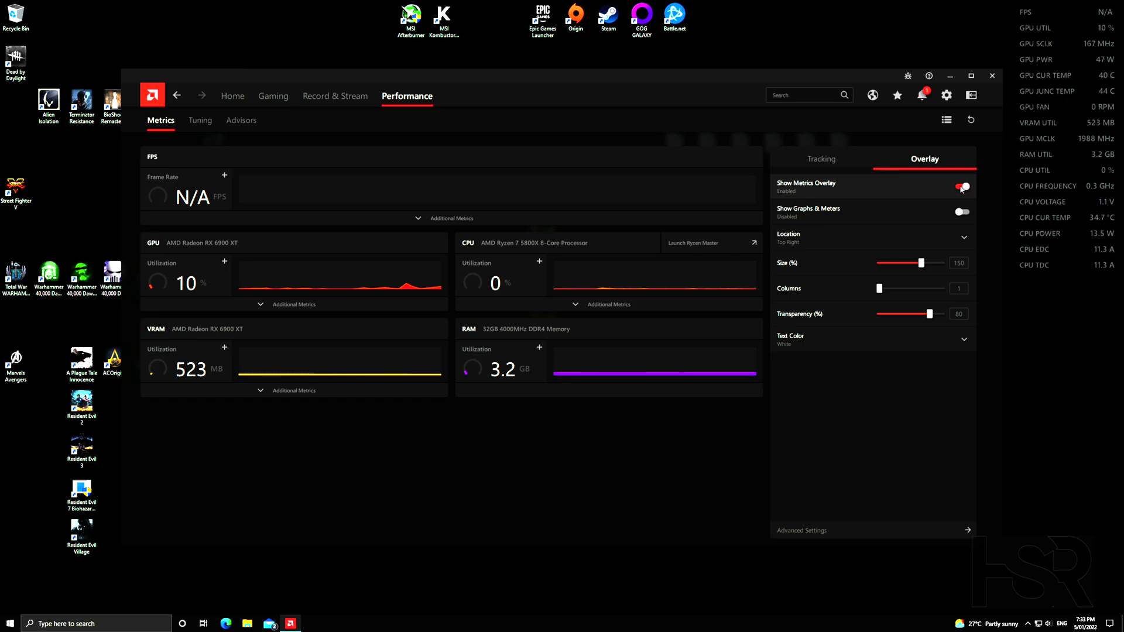
# Step: Enable Fan Tuning for the Radeon RX 6900 XT and turn off its Zero RPM option
pyautogui.click(201, 120)
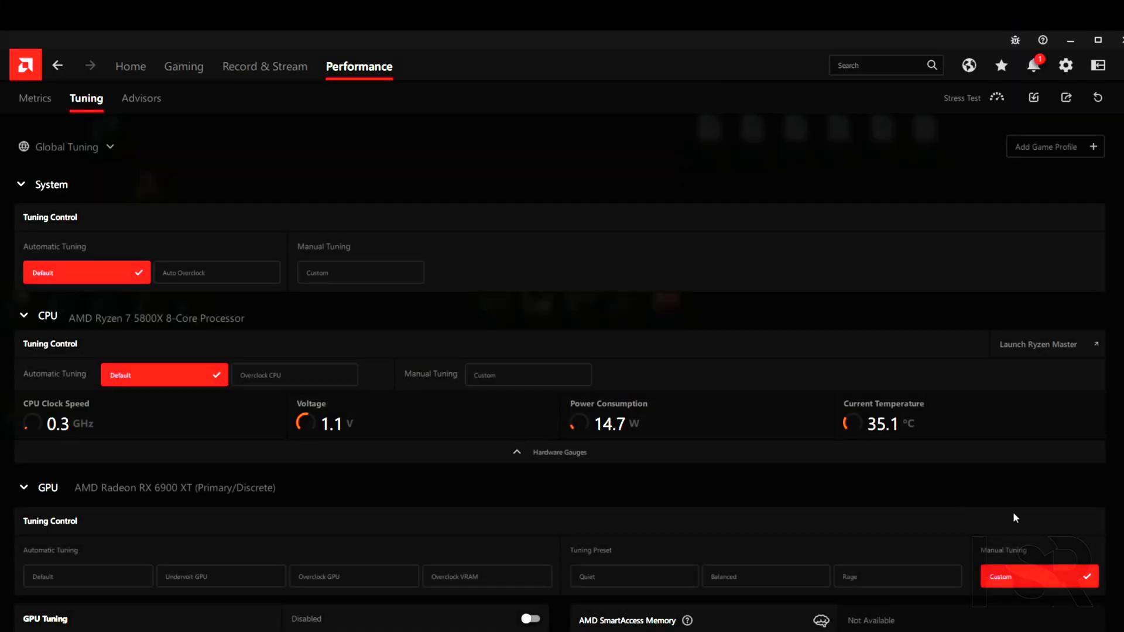
pyautogui.scroll(-3, 906, 433)
pyautogui.scroll(-1, 1013, 513)
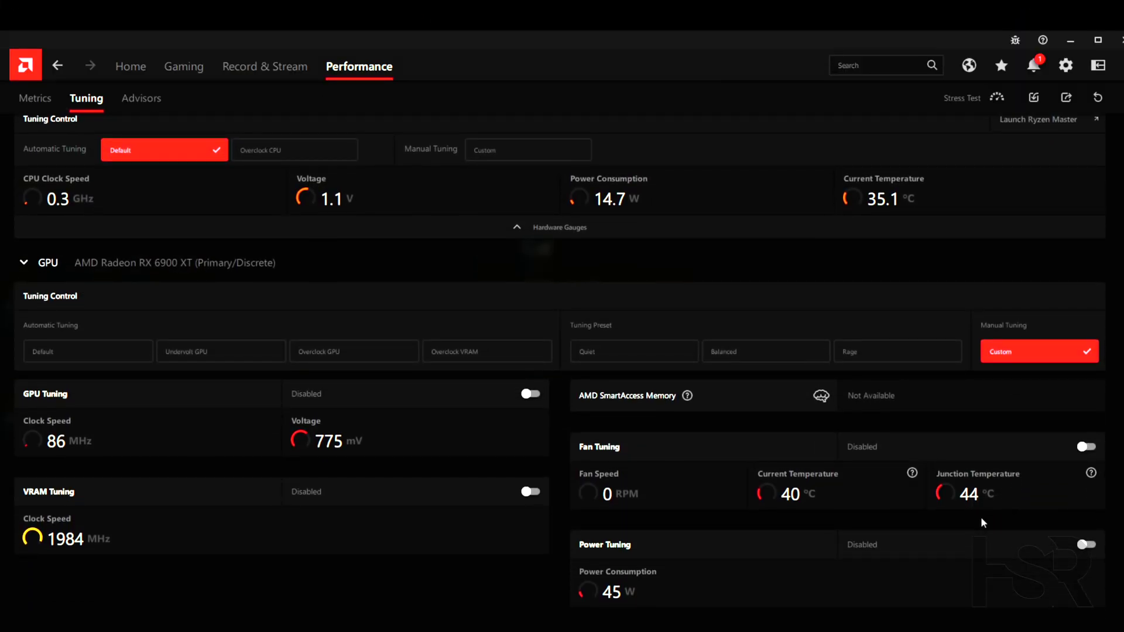
pyautogui.click(1085, 446)
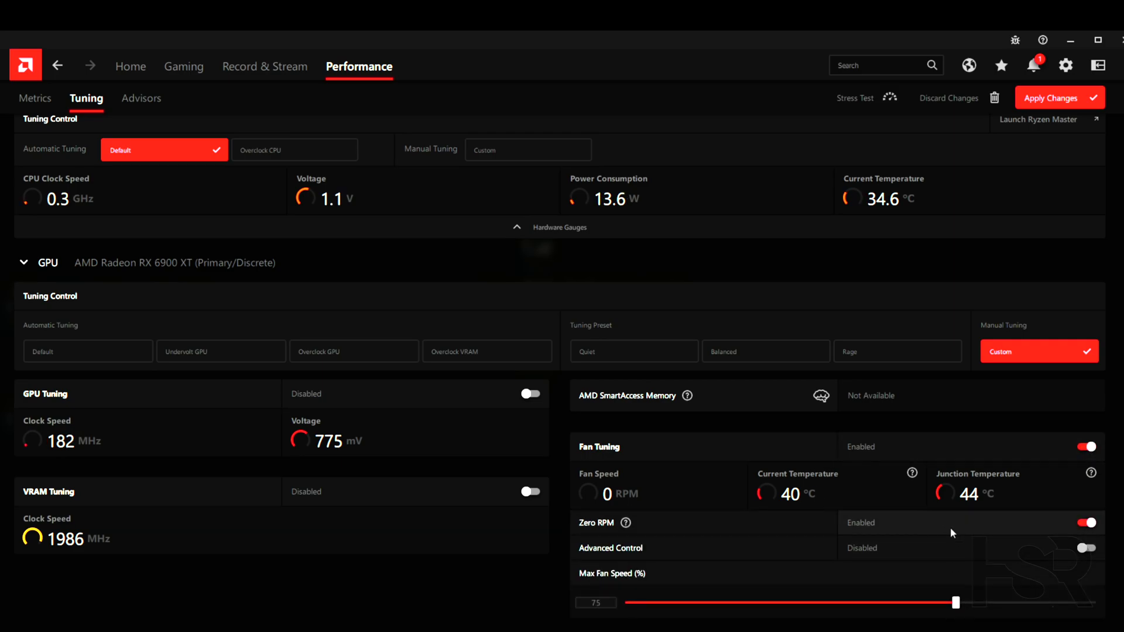
pyautogui.scroll(-4, 949, 527)
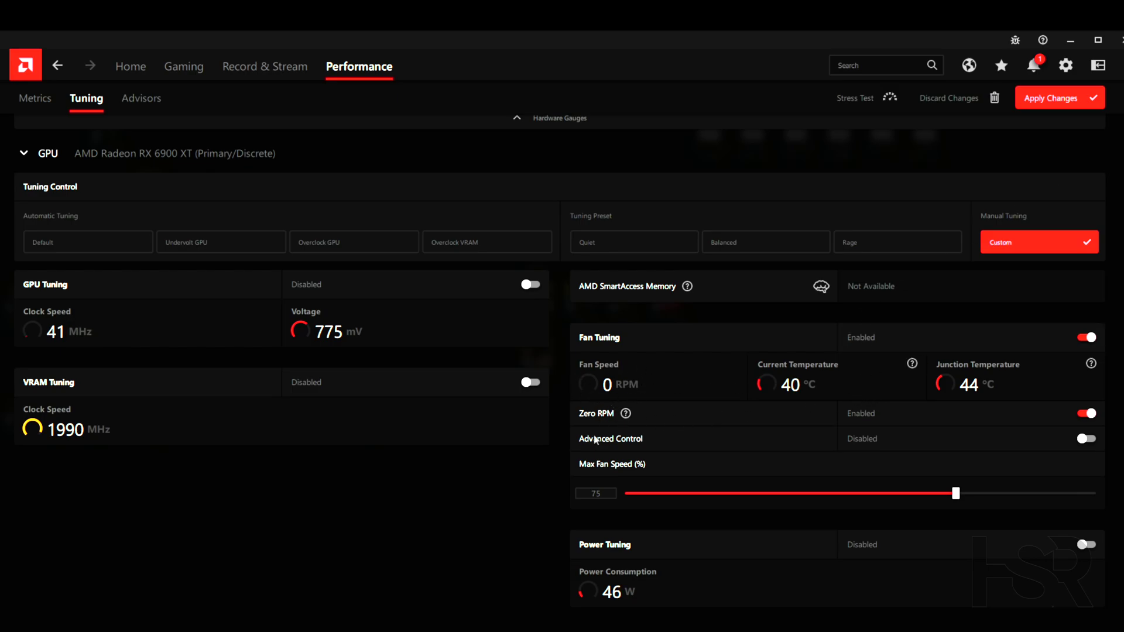
pyautogui.moveTo(624, 417)
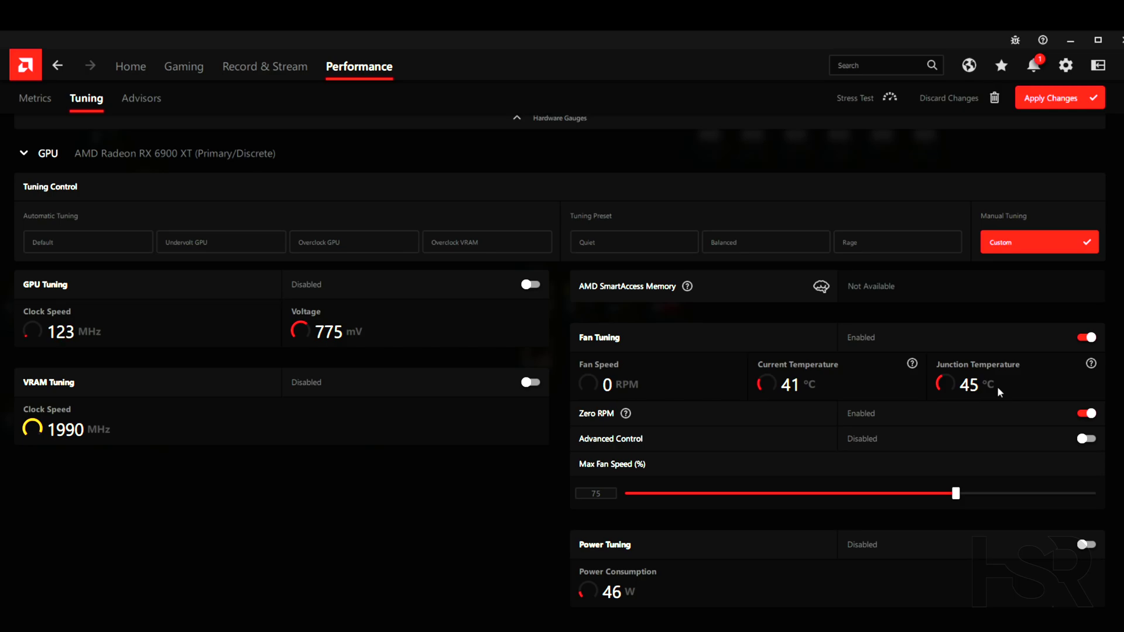
pyautogui.click(1085, 414)
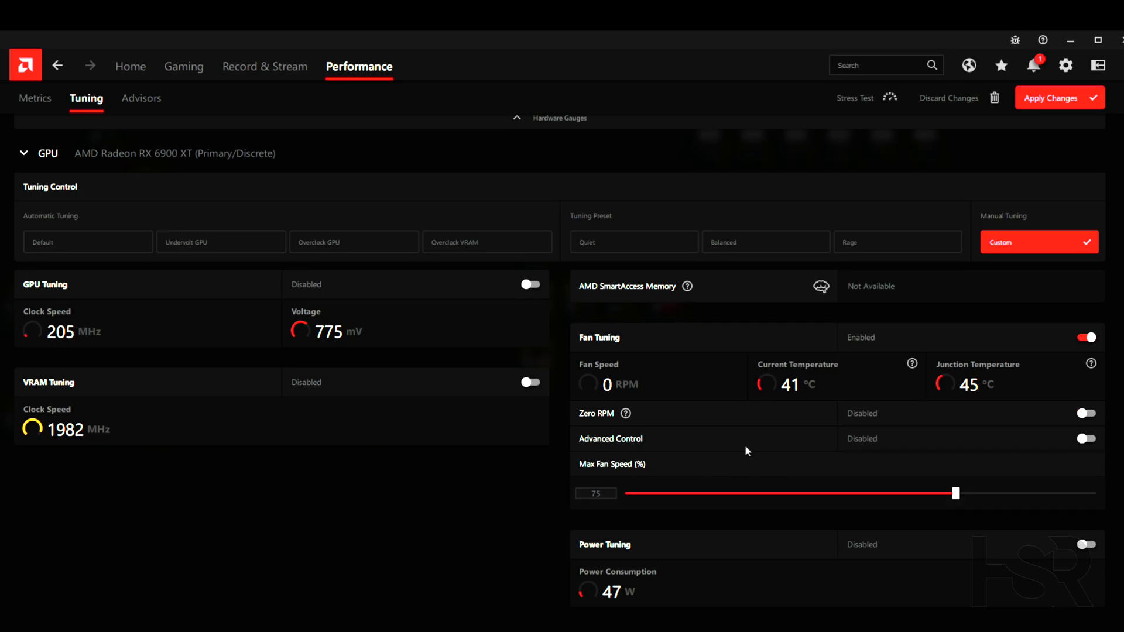
# Step: Enable Advanced Control for the fan with its fine tuning controls expanded, and apply the tuning changes
pyautogui.click(1093, 441)
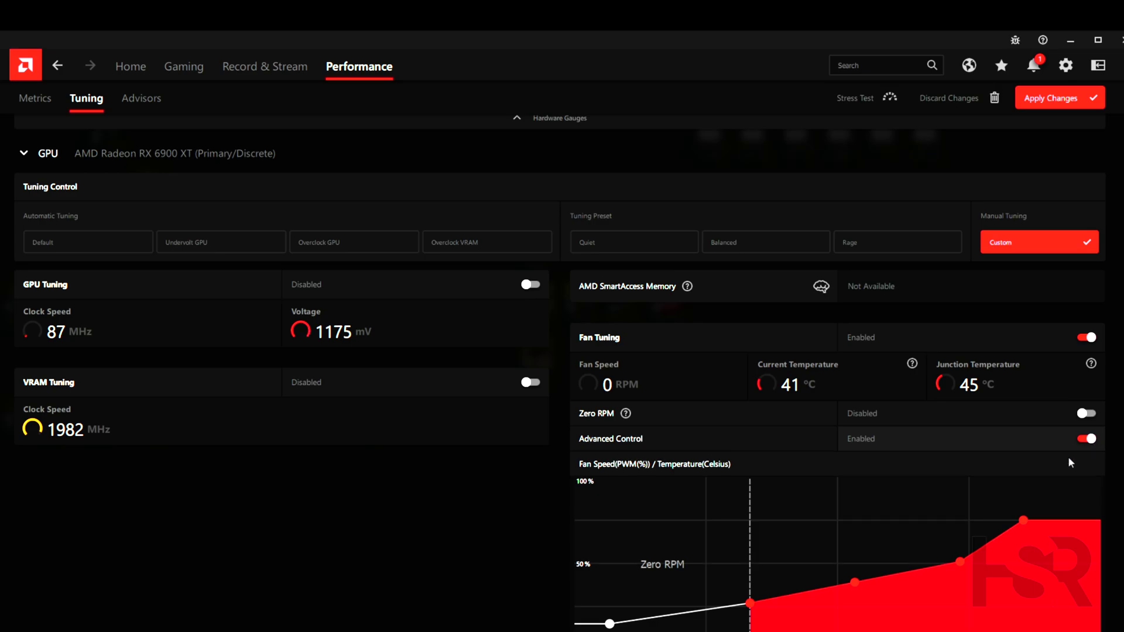
pyautogui.scroll(-3, 888, 293)
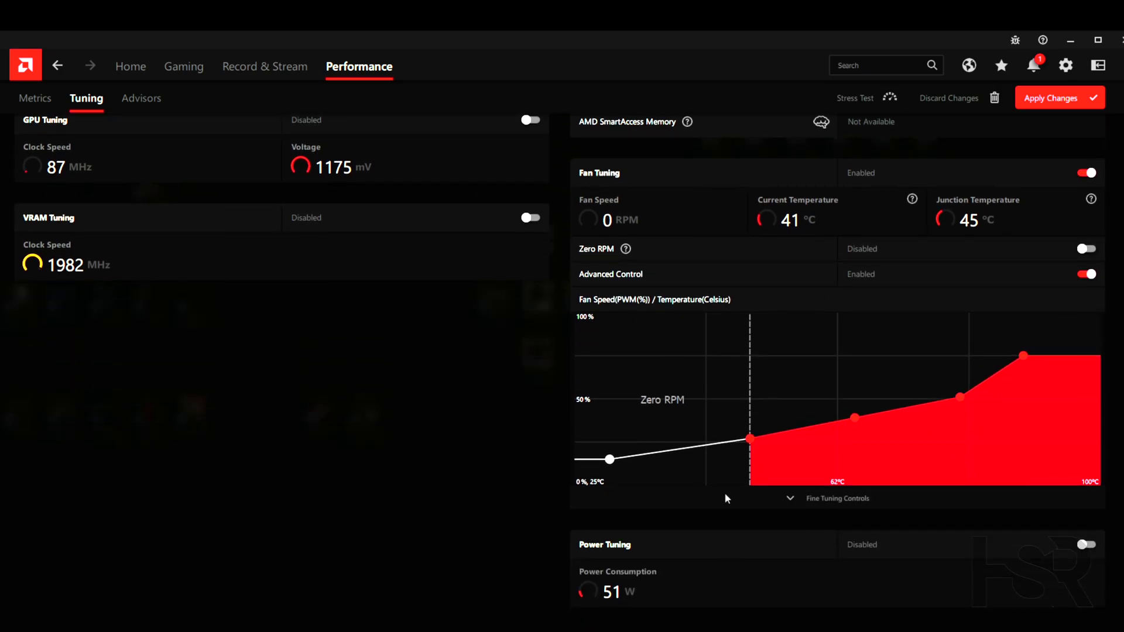
pyautogui.click(824, 500)
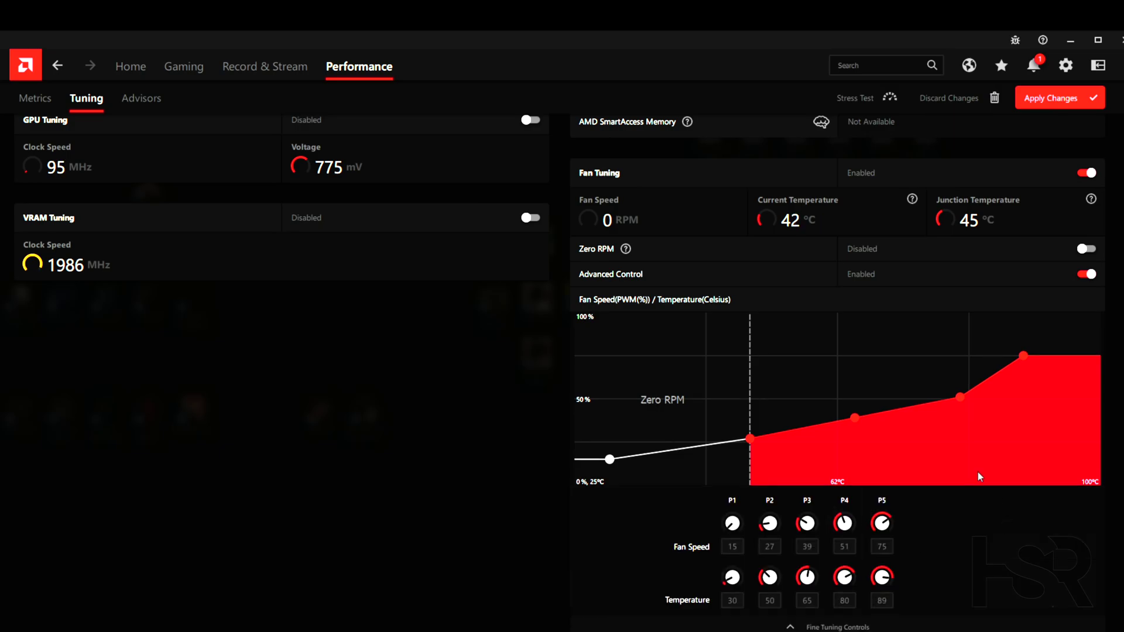
pyautogui.click(1073, 99)
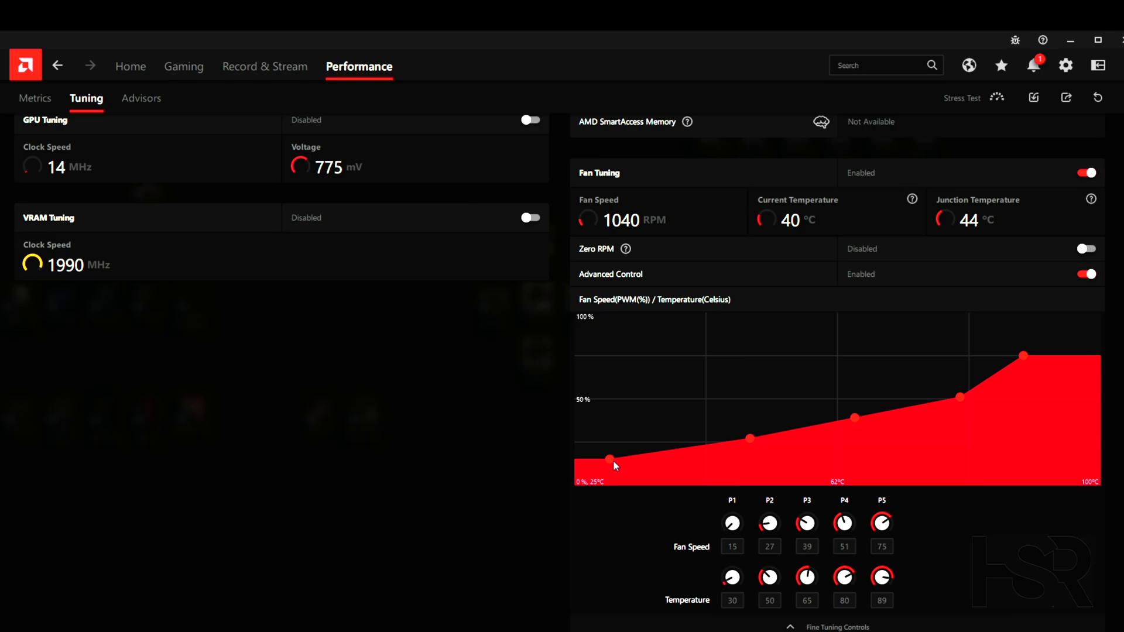
# Step: Try a fan curve with P1 at 50% and 30 °C, P2 at 60% and 51 °C, and P3 and P4 at 72%, and apply it
pyautogui.moveTo(607, 459); pyautogui.dragTo(608, 392)
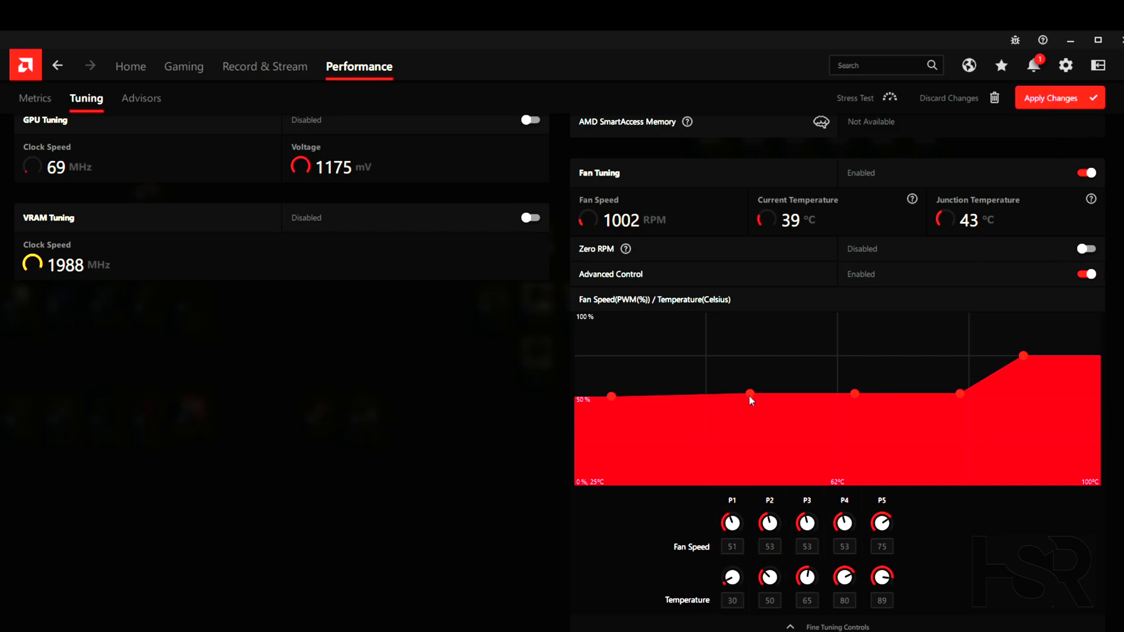
pyautogui.moveTo(751, 395)
pyautogui.mouseDown()
pyautogui.moveTo(742, 401)
pyautogui.moveTo(766, 392)
pyautogui.moveTo(740, 391)
pyautogui.moveTo(767, 393)
pyautogui.moveTo(750, 403)
pyautogui.moveTo(791, 402)
pyautogui.moveTo(756, 387)
pyautogui.moveTo(801, 392)
pyautogui.moveTo(772, 388)
pyautogui.moveTo(761, 364)
pyautogui.moveTo(759, 382)
pyautogui.mouseUp()
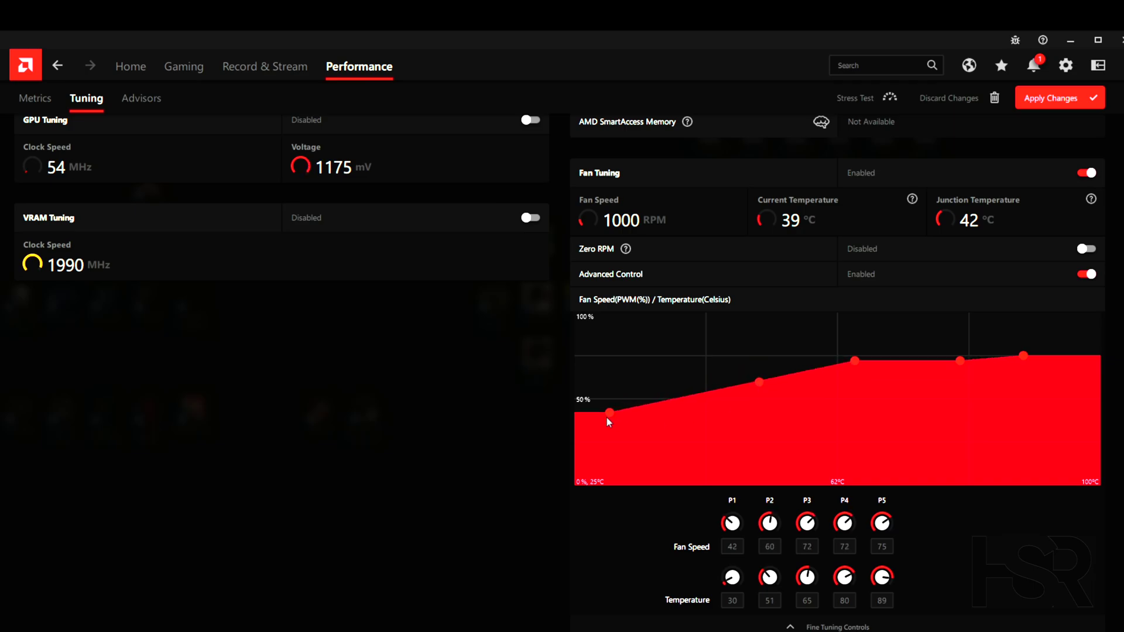
pyautogui.moveTo(608, 413); pyautogui.dragTo(609, 398)
pyautogui.click(1053, 100)
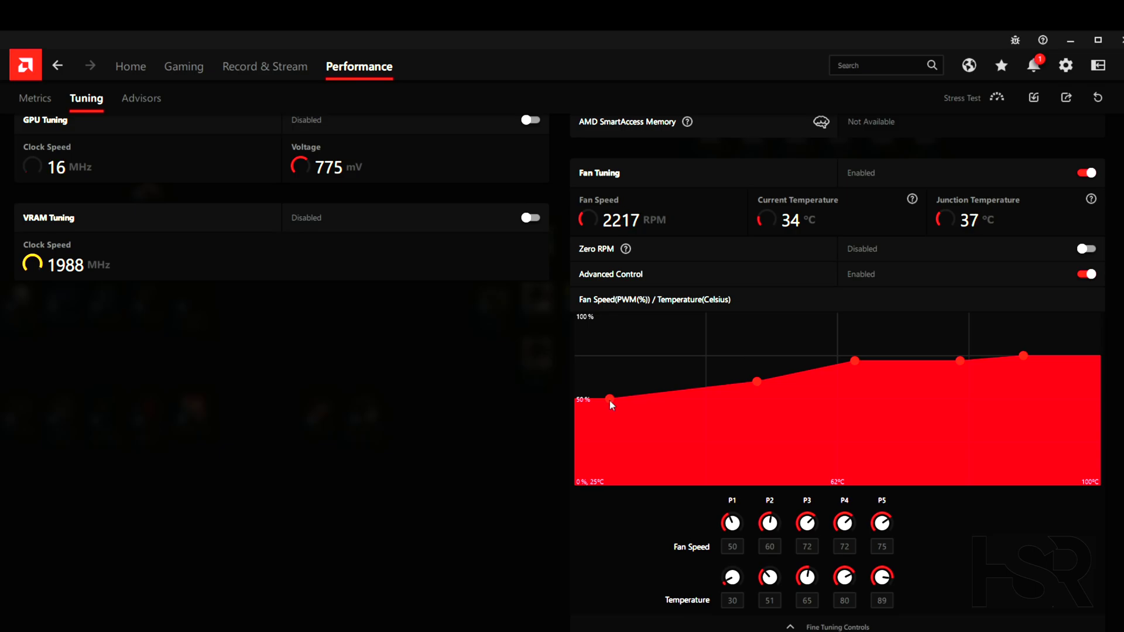
# Step: Raise all fan curve points to 100%, bring P1 back down to 50% at 40 °C, and apply the changes
pyautogui.moveTo(609, 400); pyautogui.dragTo(614, 309)
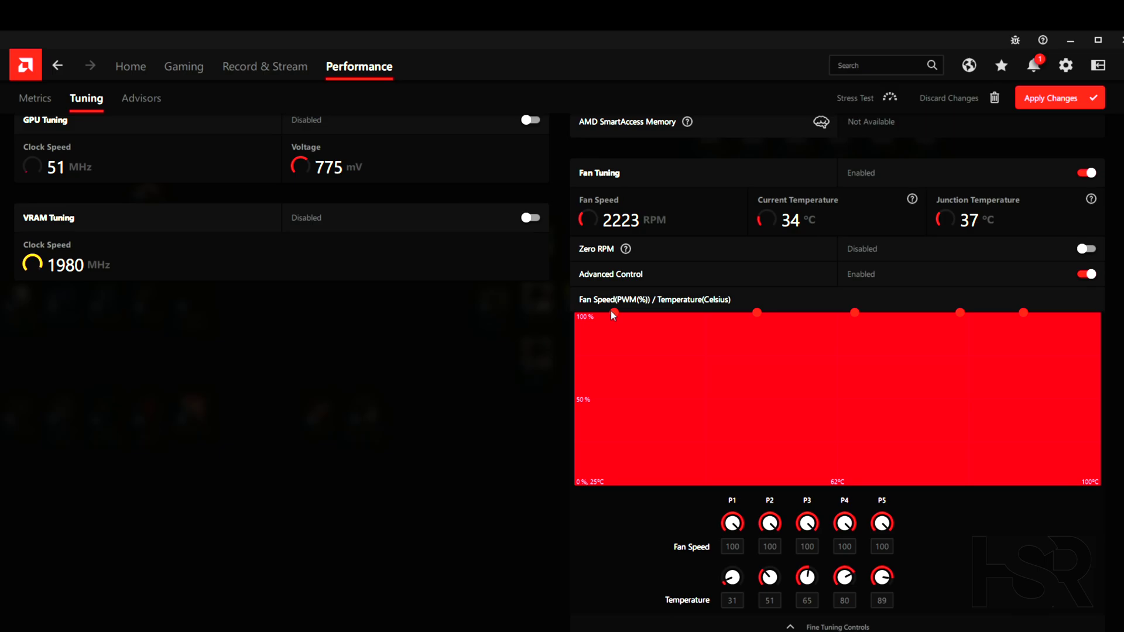
pyautogui.moveTo(612, 312); pyautogui.dragTo(676, 397)
pyautogui.click(1051, 98)
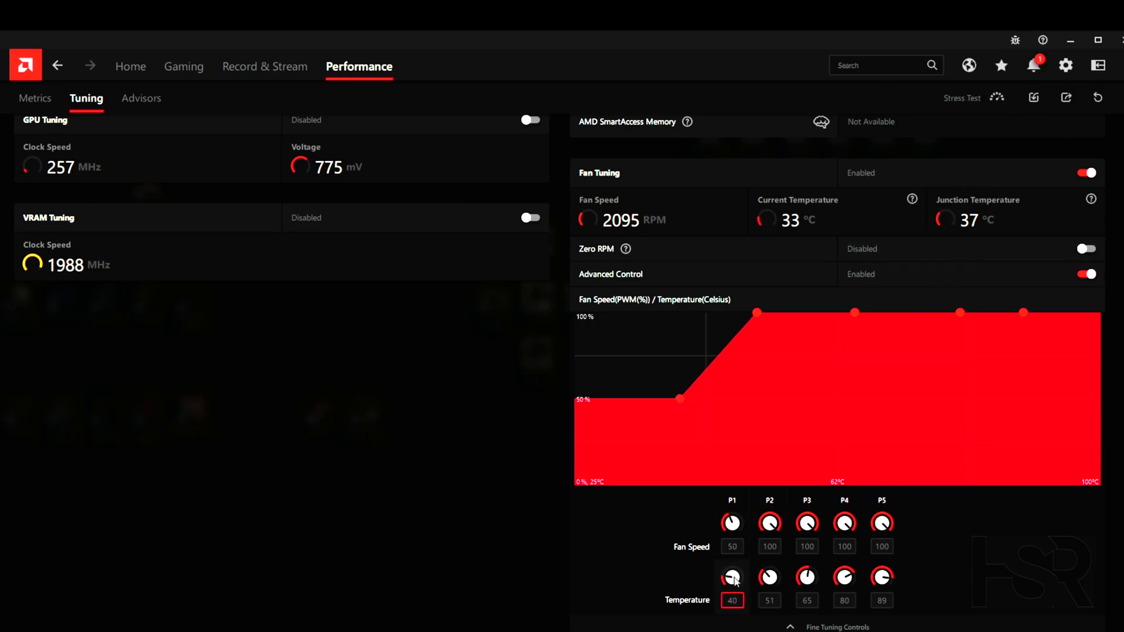
# Step: Set the P1 fan speed to 40% and apply the tuning changes
pyautogui.click(732, 546)
pyautogui.press('BackSpace')
pyautogui.press('BackSpace')
pyautogui.write('40')
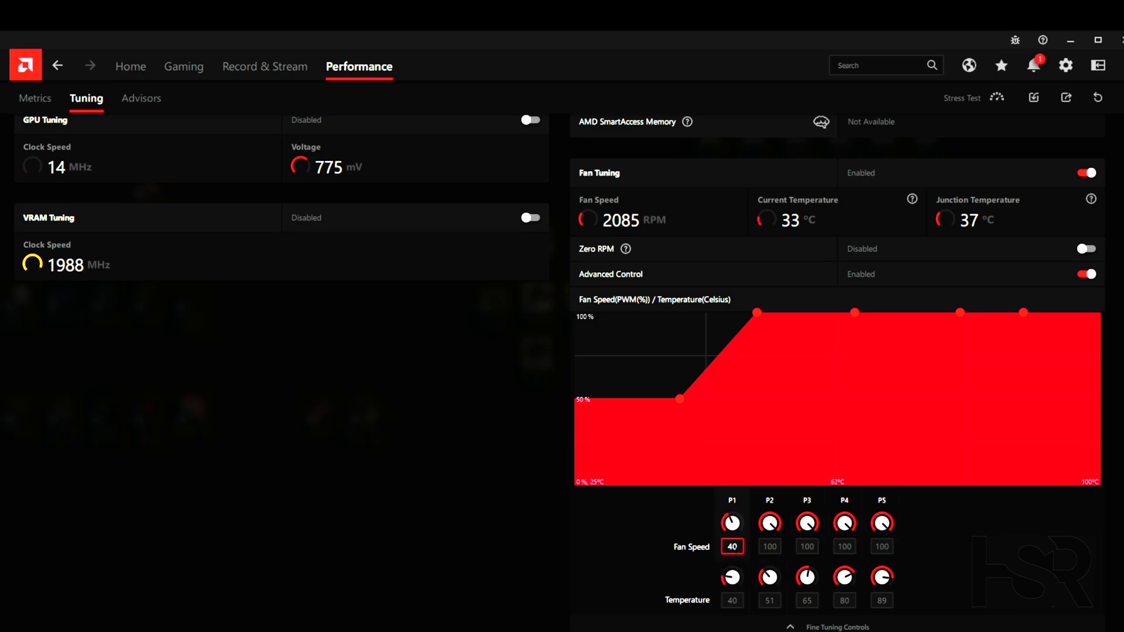
pyautogui.press('Return')
pyautogui.click(1076, 101)
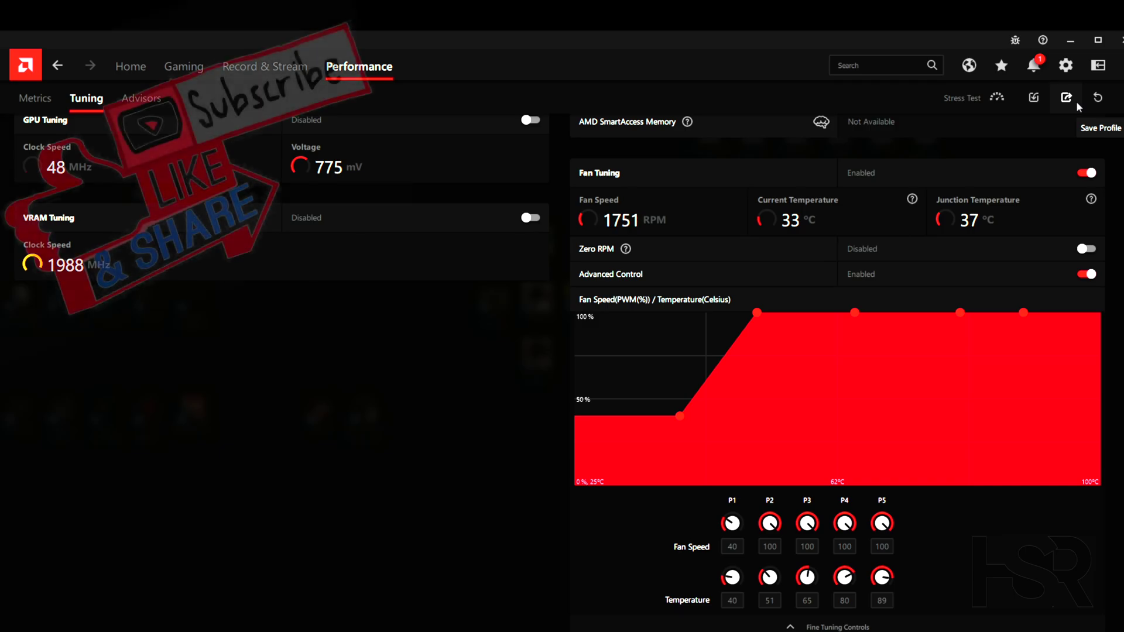
# Step: Set fan point P2 to 90% at 45 °C and P3 to 100% at 50 °C, and apply the changes
pyautogui.moveTo(757, 312); pyautogui.dragTo(710, 323)
pyautogui.click(771, 547)
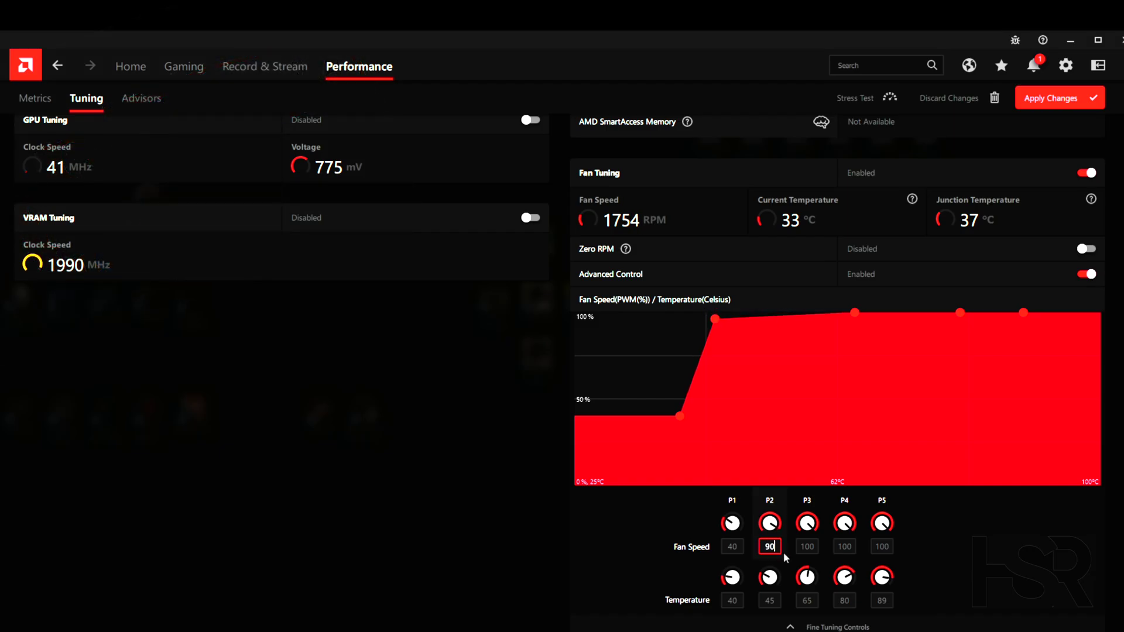
pyautogui.press('Tab')
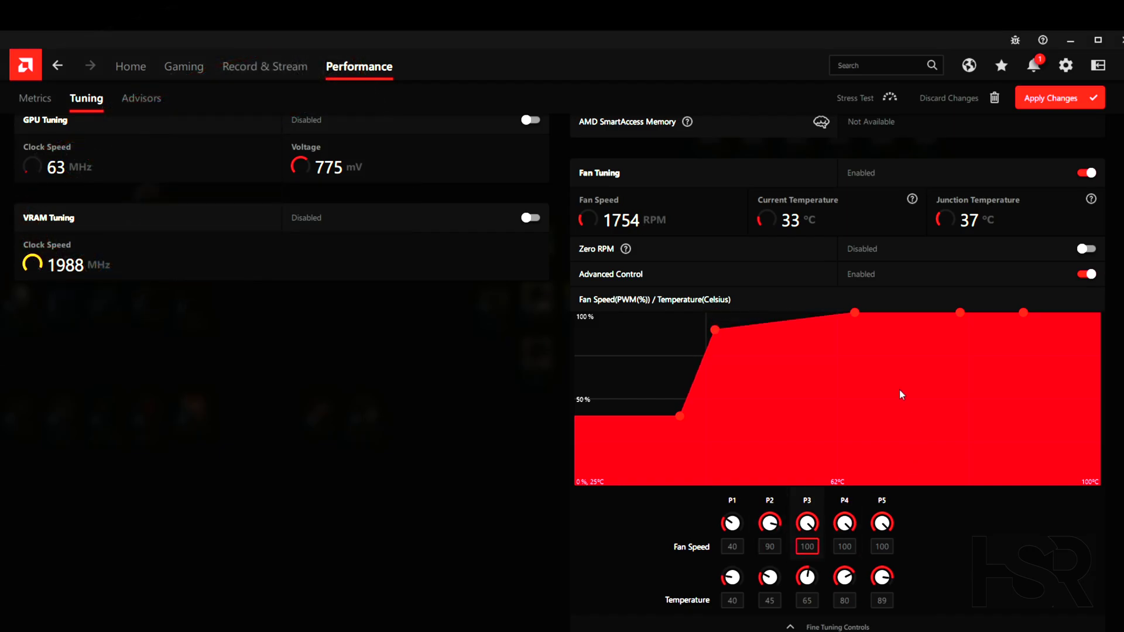
pyautogui.moveTo(853, 313); pyautogui.dragTo(749, 308)
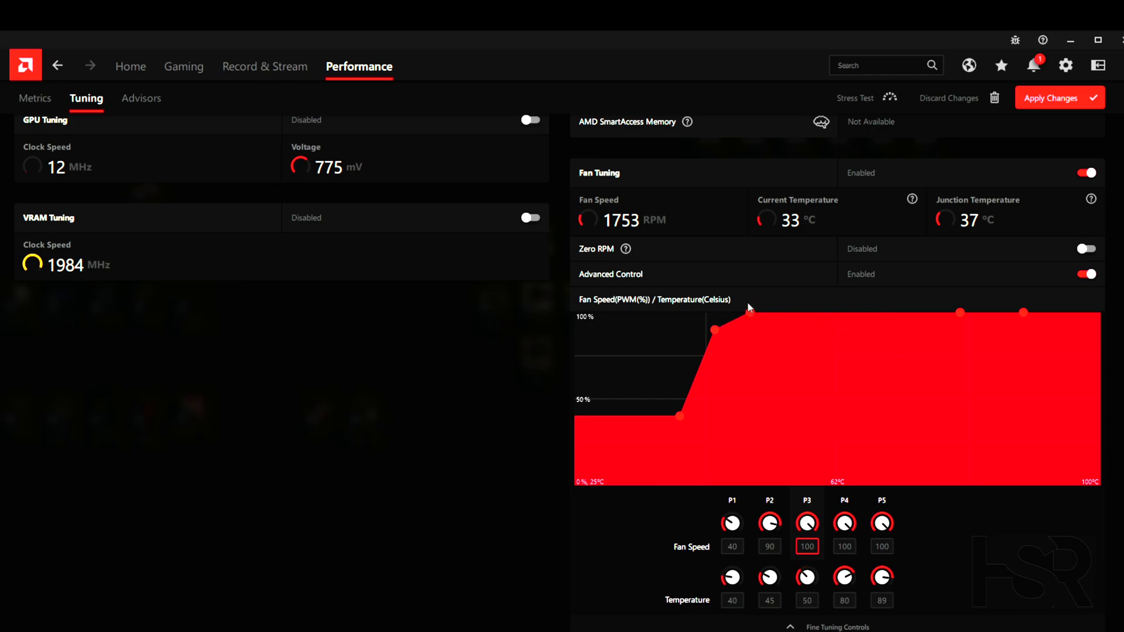
pyautogui.click(1064, 100)
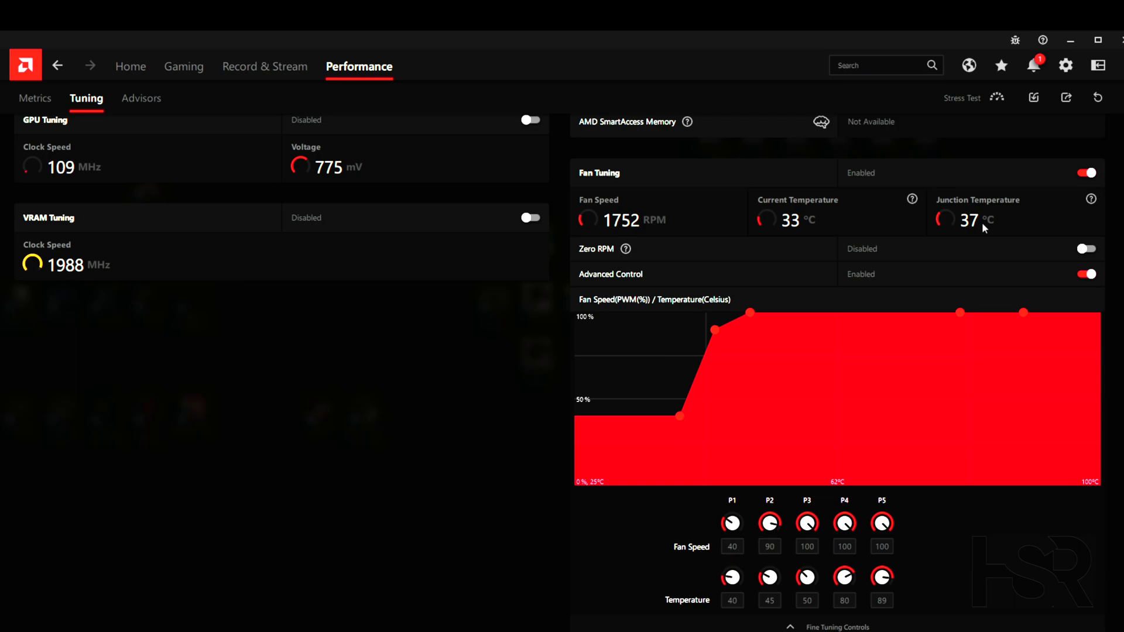
pyautogui.click(769, 601)
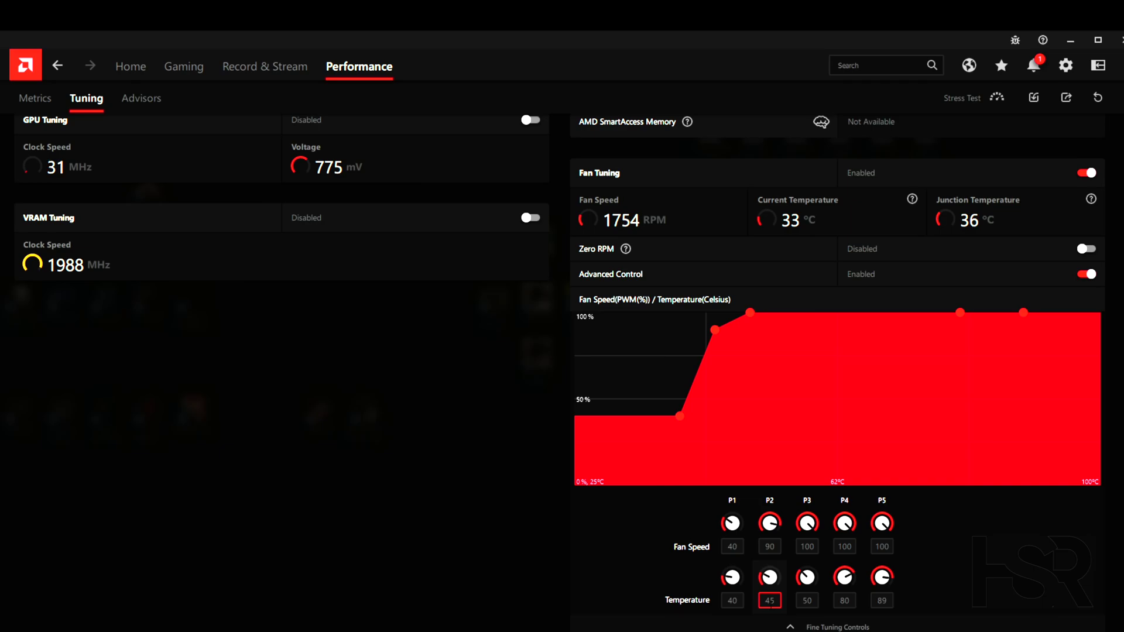
pyautogui.click(770, 546)
pyautogui.click(807, 577)
pyautogui.click(845, 575)
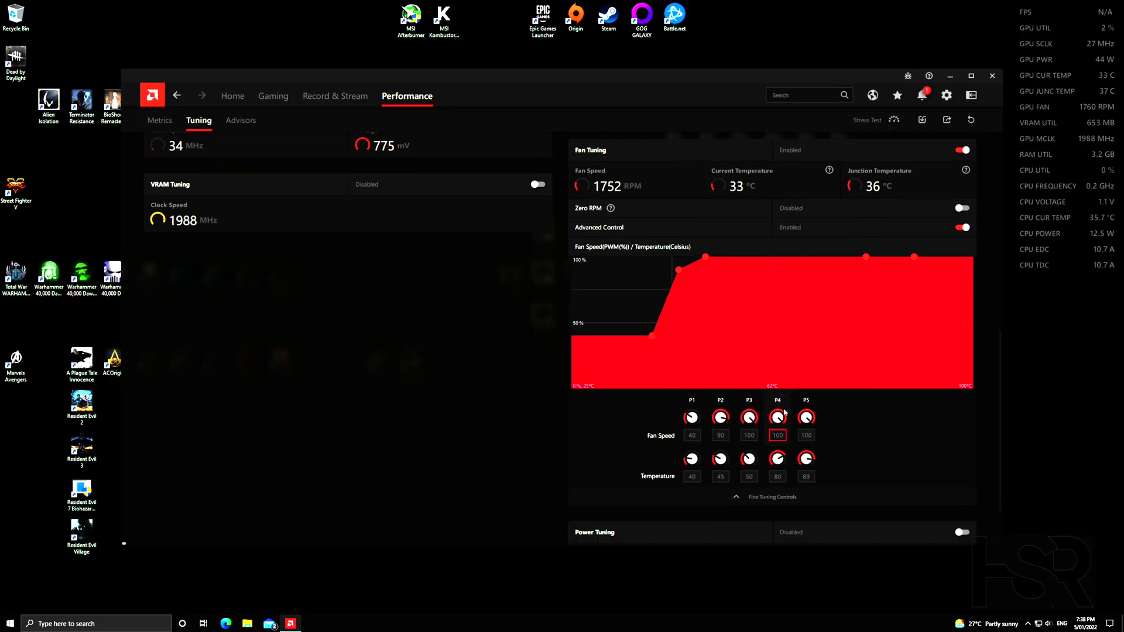
# Step: Enable Power Tuning and raise the Power Limit to 15%
pyautogui.scroll(-3, 741, 591)
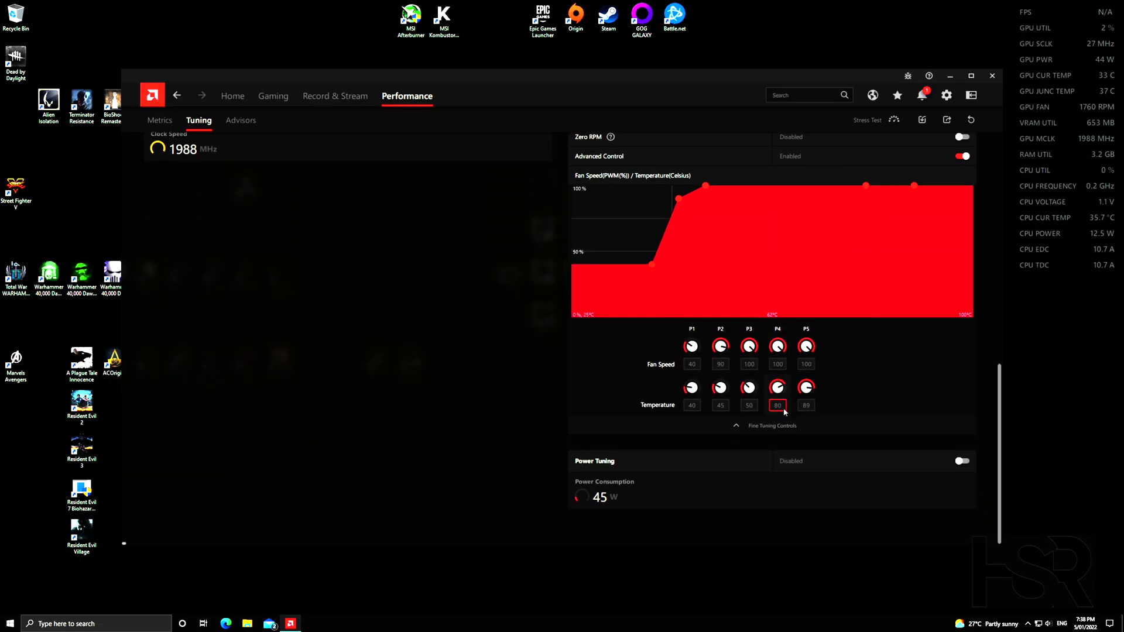
pyautogui.click(962, 461)
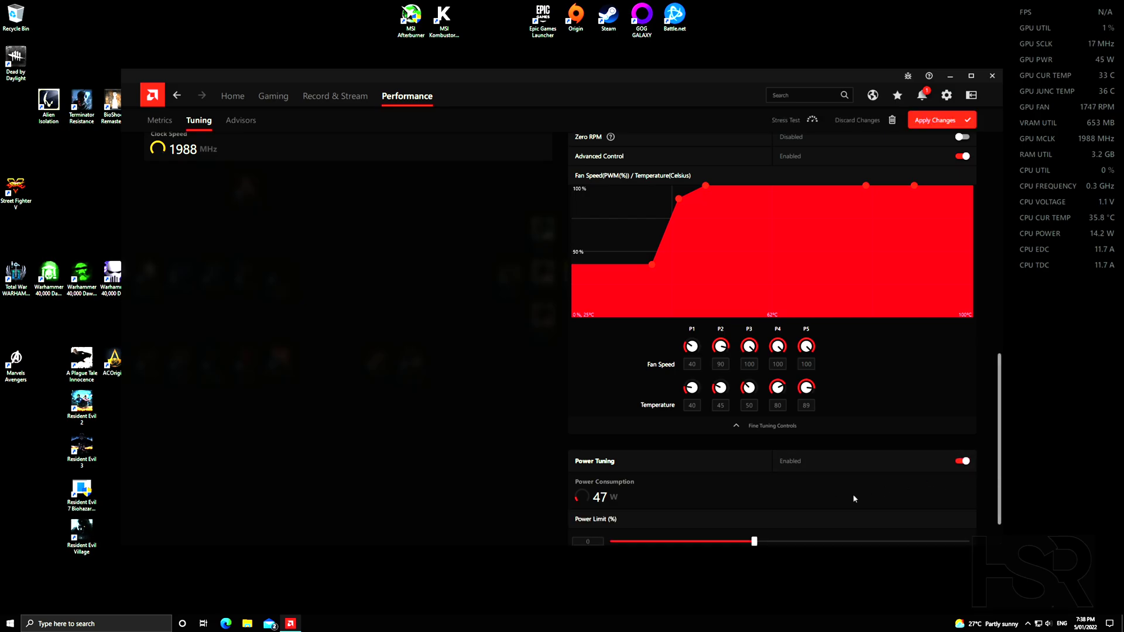
pyautogui.scroll(-1, 853, 499)
pyautogui.moveTo(754, 497); pyautogui.dragTo(995, 494)
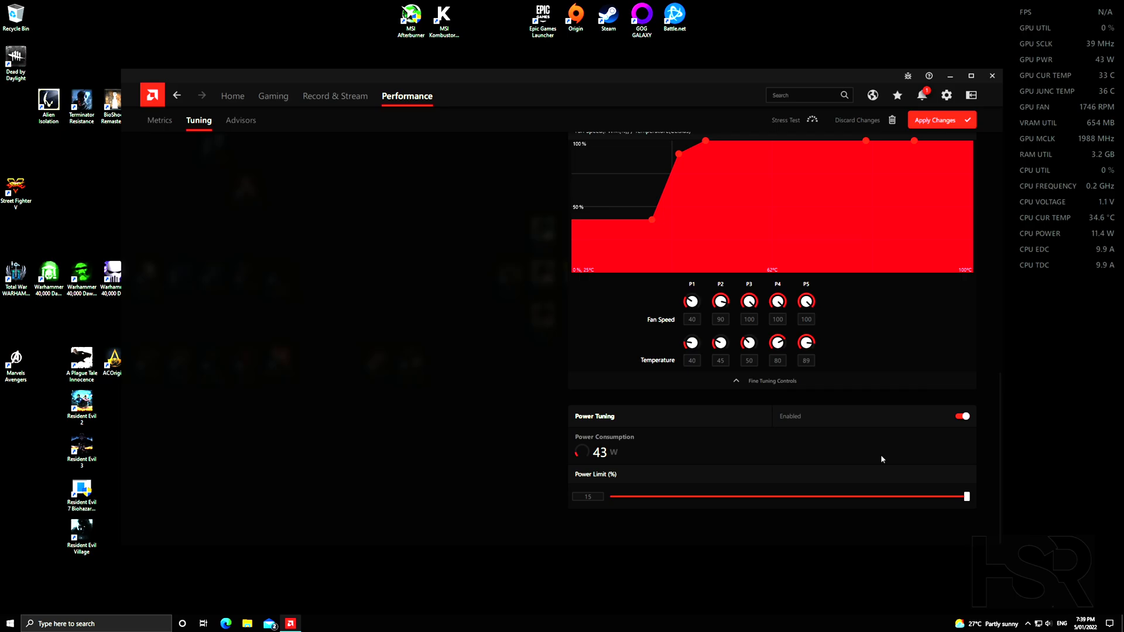
# Step: Enable VRAM Tuning with Advanced Control, set its Max Frequency to 2150 MHz, and apply the changes
pyautogui.scroll(10, 393, 466)
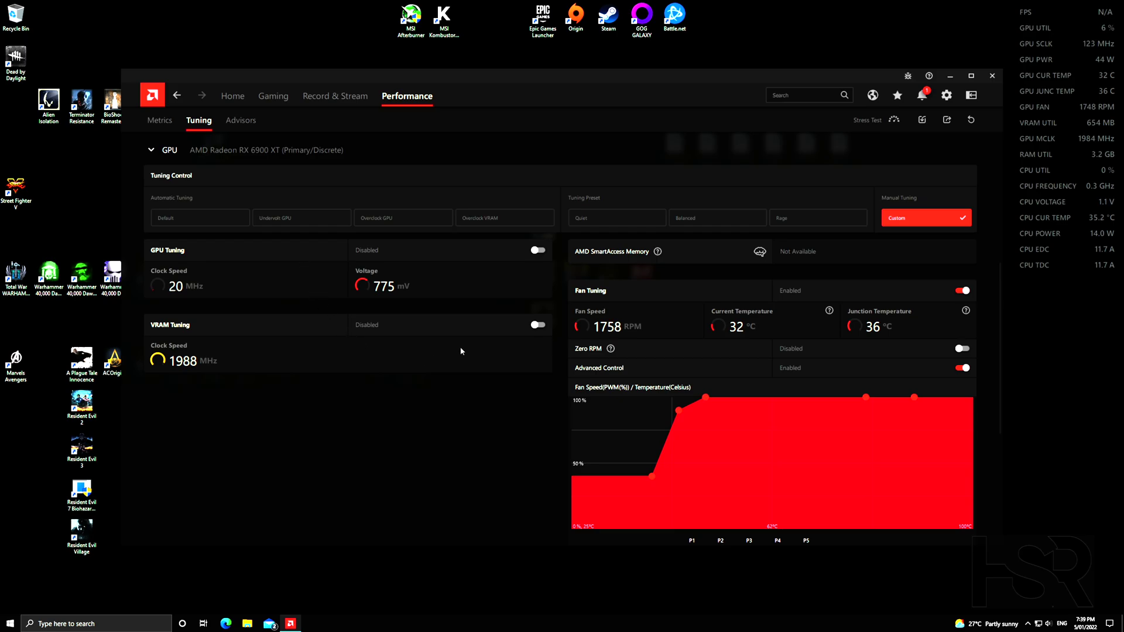
pyautogui.click(538, 326)
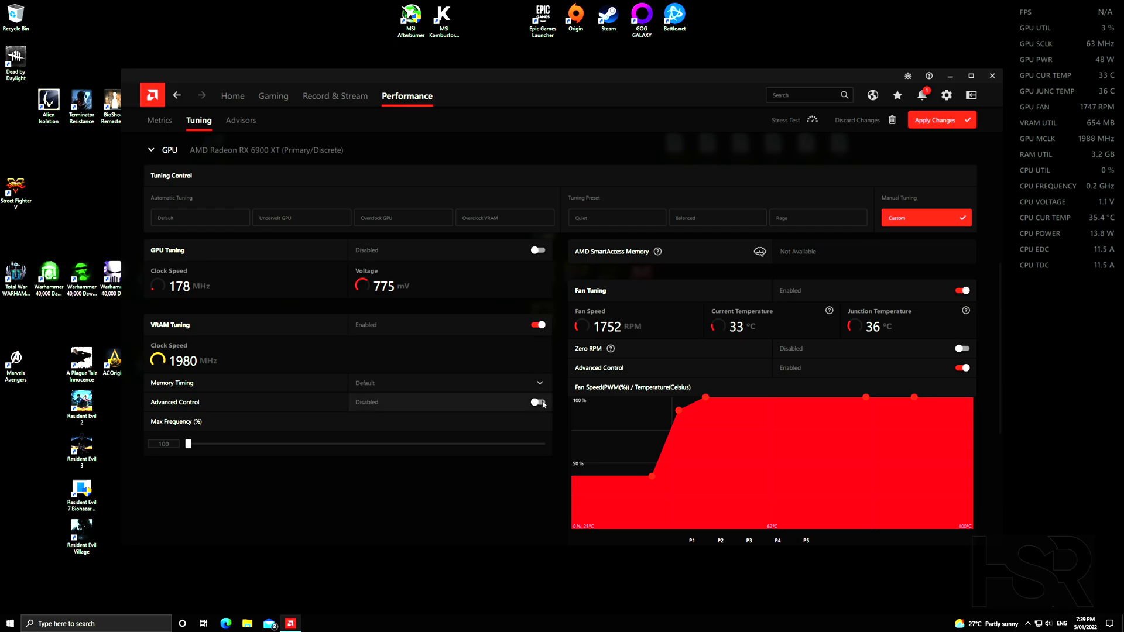
pyautogui.click(538, 402)
pyautogui.moveTo(206, 444); pyautogui.dragTo(624, 431)
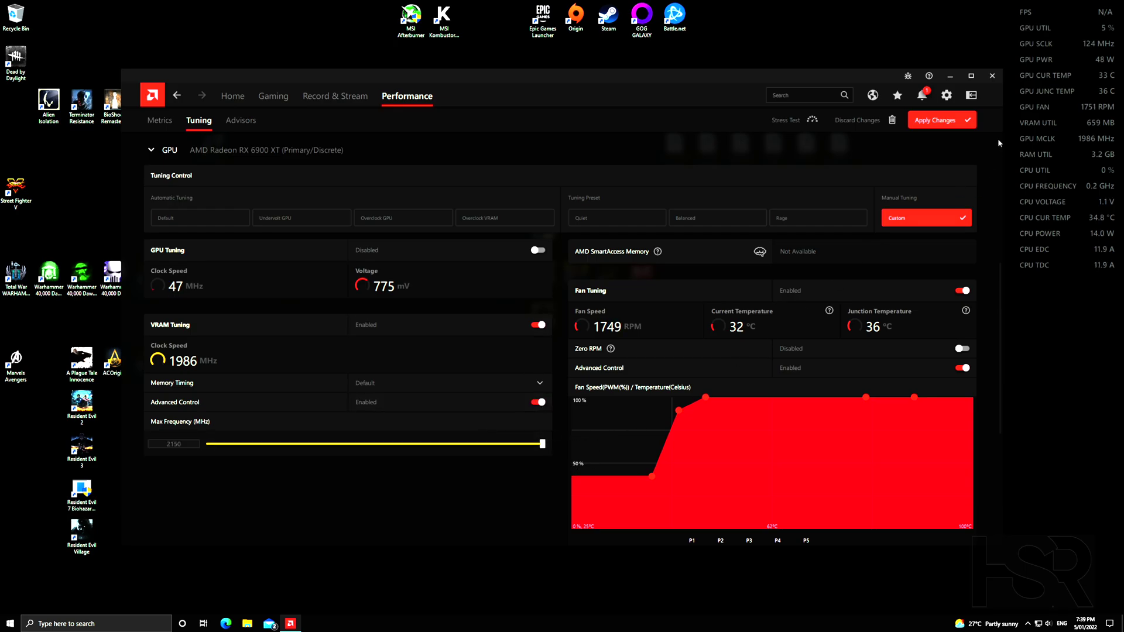
pyautogui.click(955, 121)
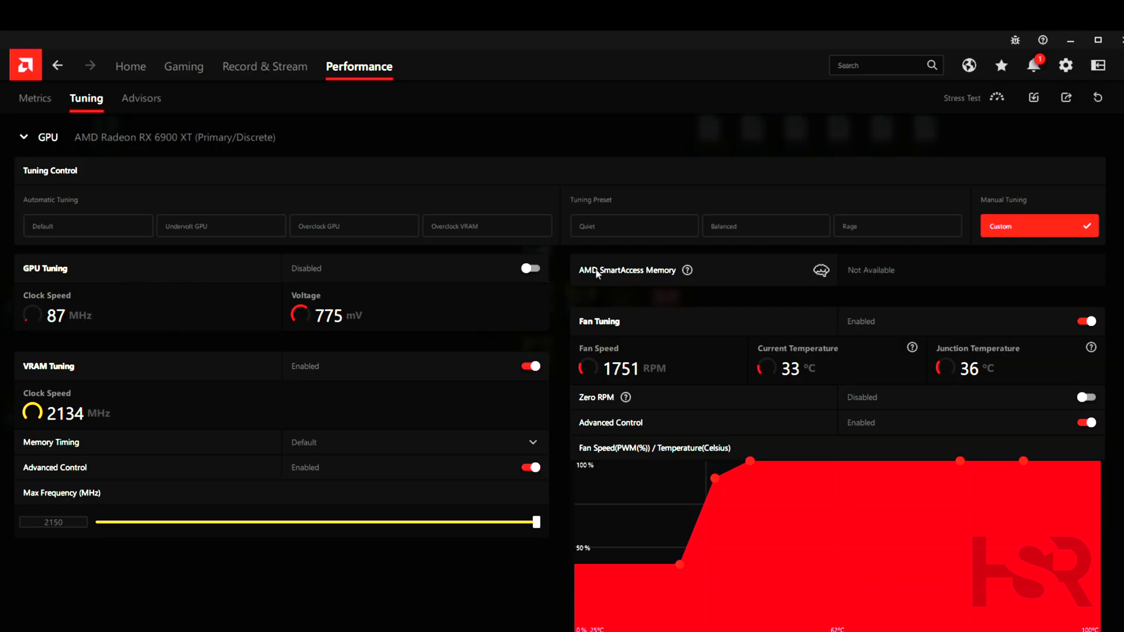
# Step: Enable GPU Tuning and turn on its Advanced Control
pyautogui.click(531, 269)
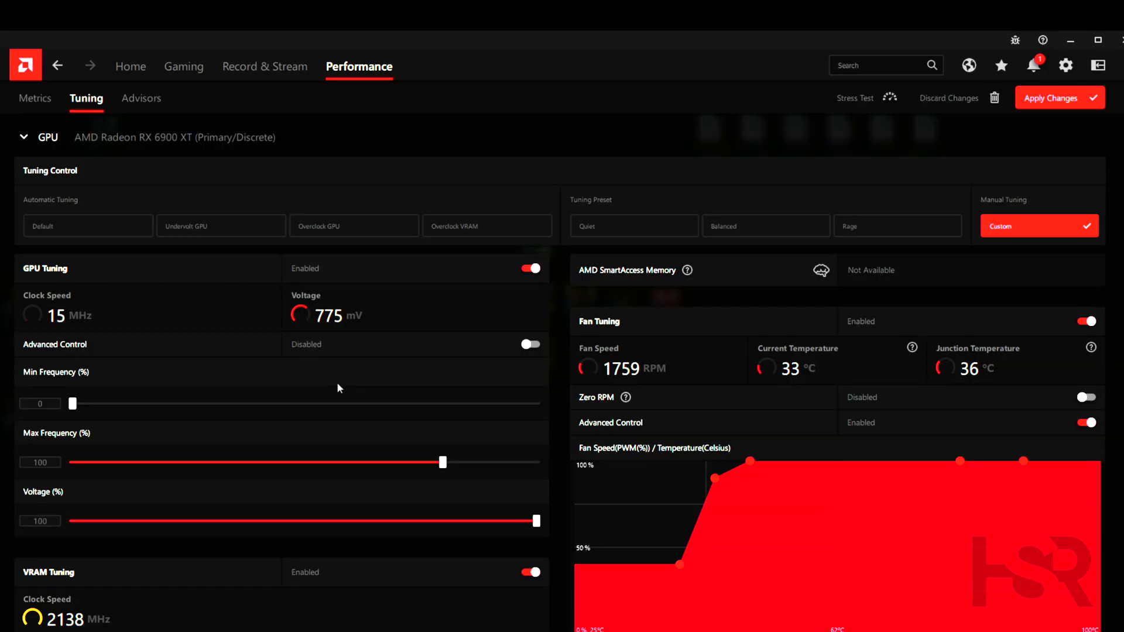
pyautogui.click(532, 344)
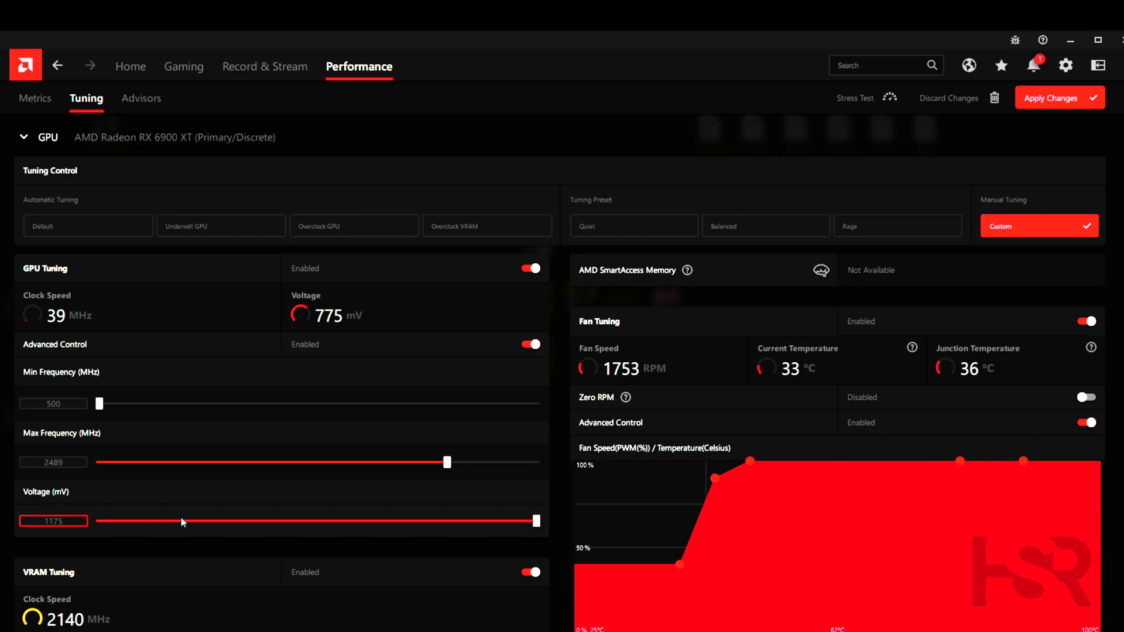
# Step: Try a GPU Max Frequency of 2780 MHz with a Min Frequency of 2380 MHz, and apply the changes
pyautogui.hotkey('shift', 'Tab')
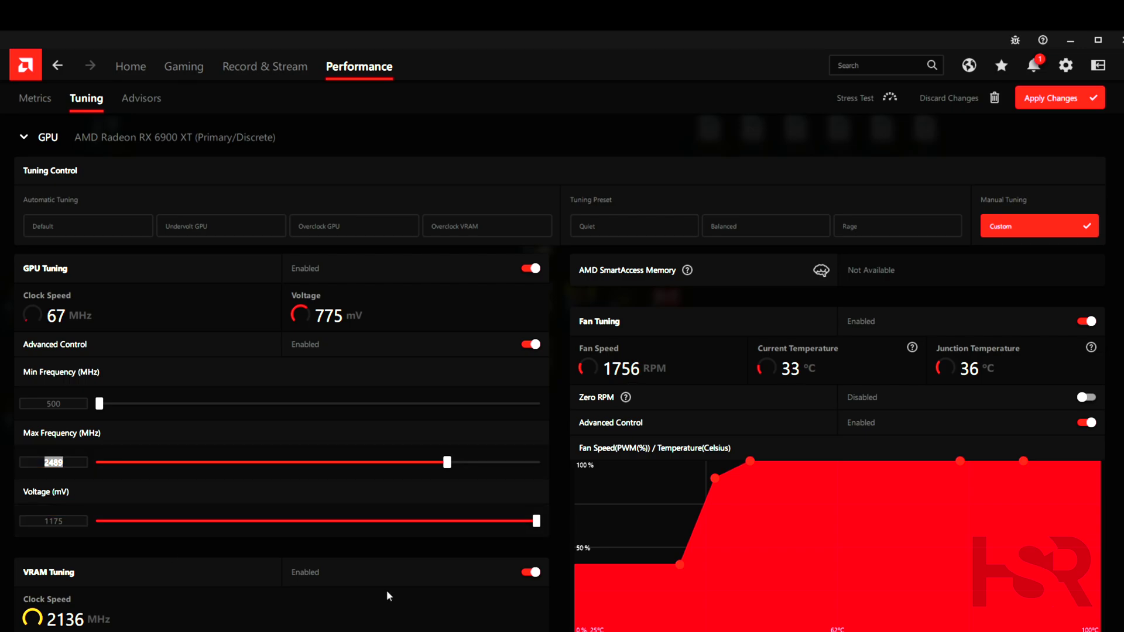
pyautogui.write('2785')
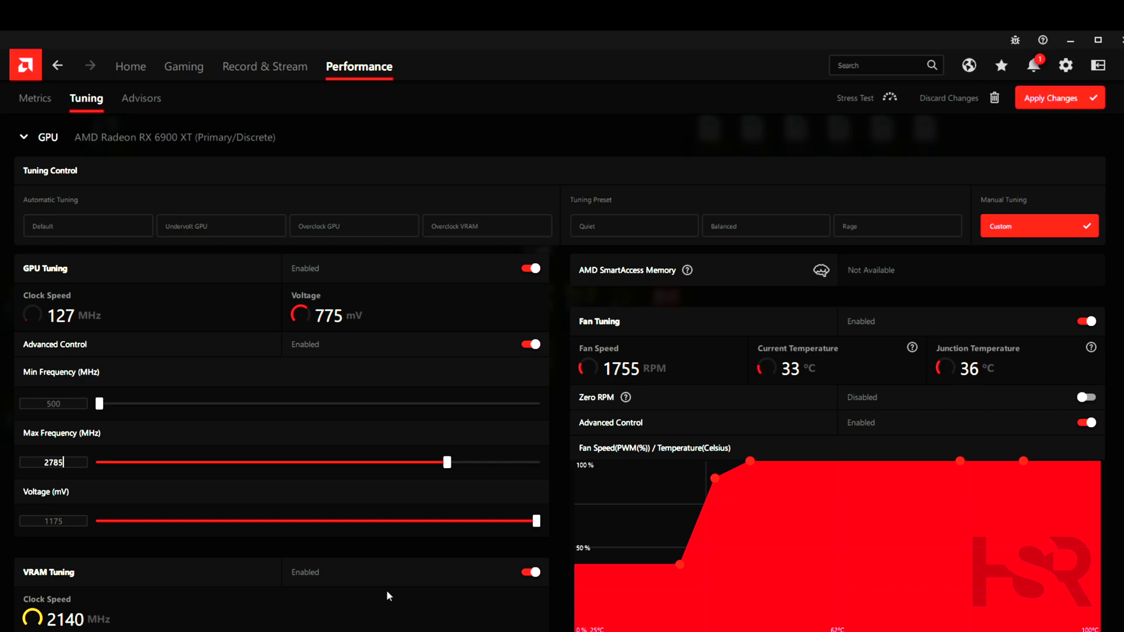
pyautogui.press('BackSpace')
pyautogui.write('0')
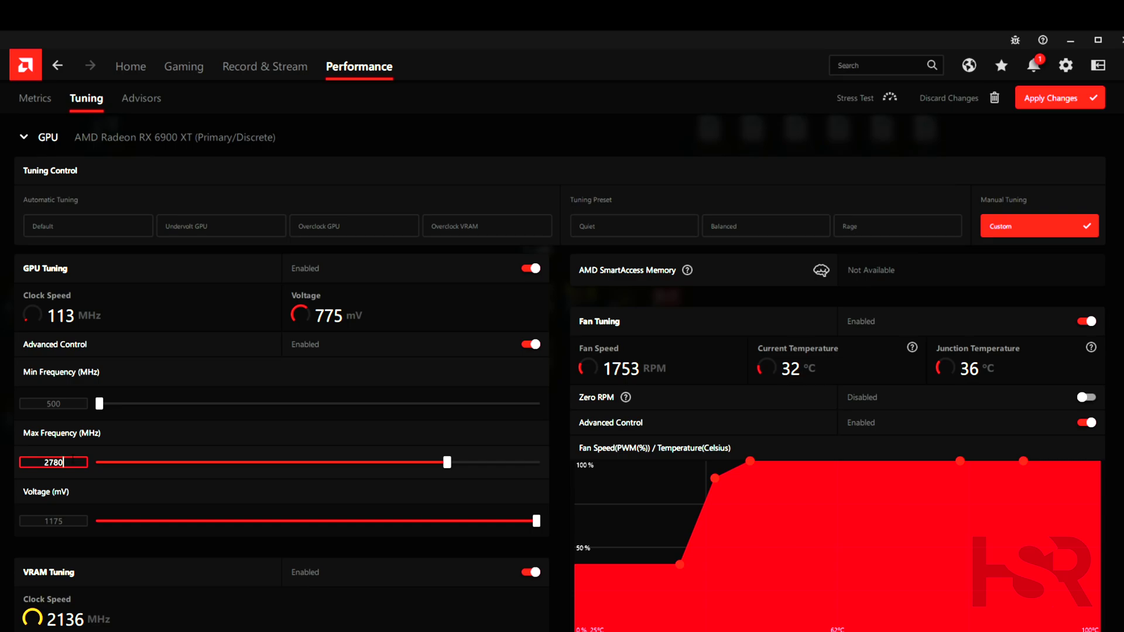
pyautogui.hotkey('shift', 'Tab')
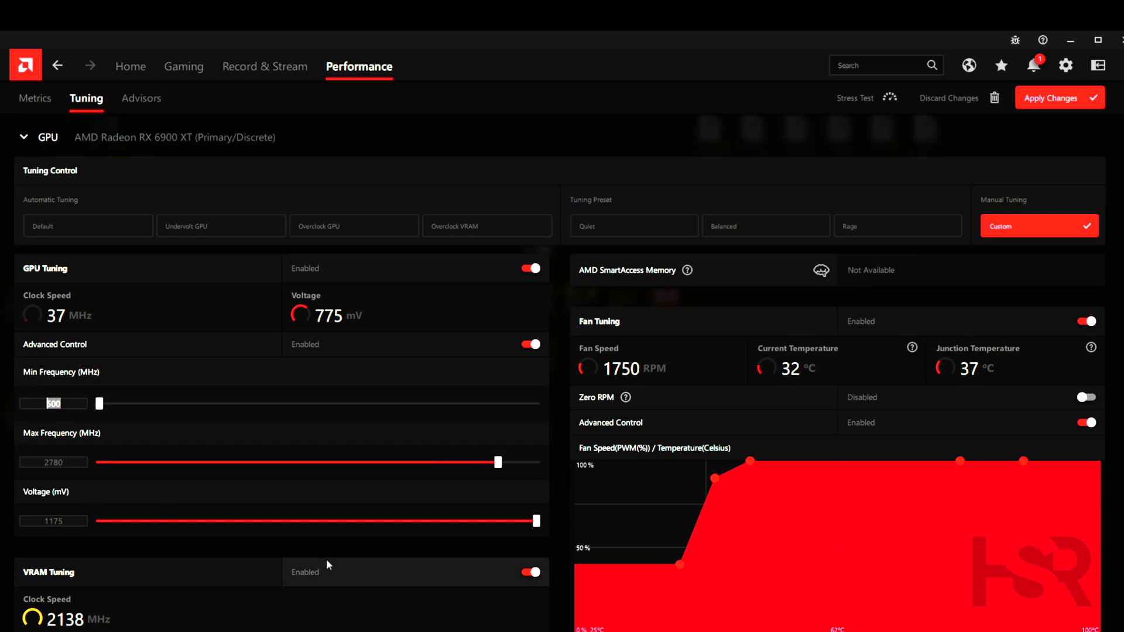
pyautogui.write('2380')
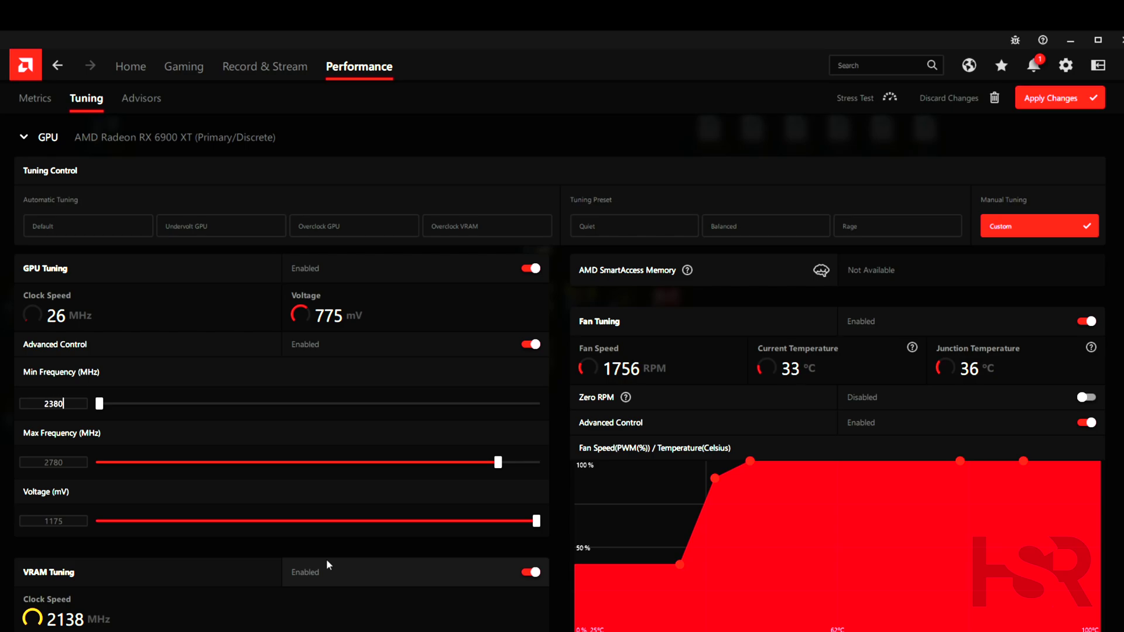
pyautogui.press('Return')
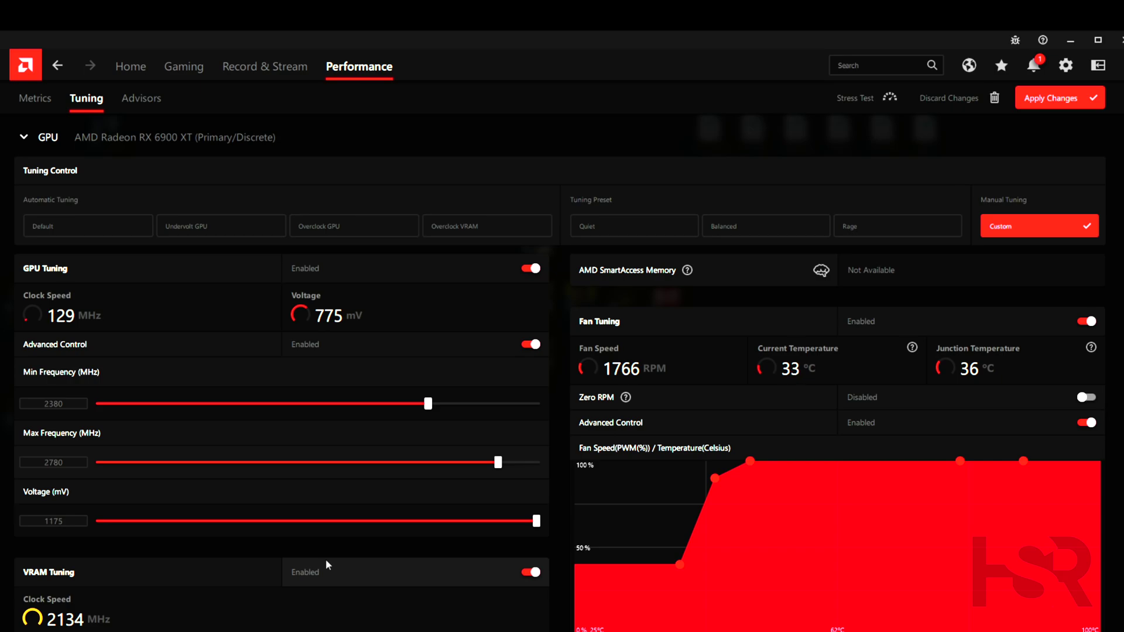
pyautogui.click(1065, 97)
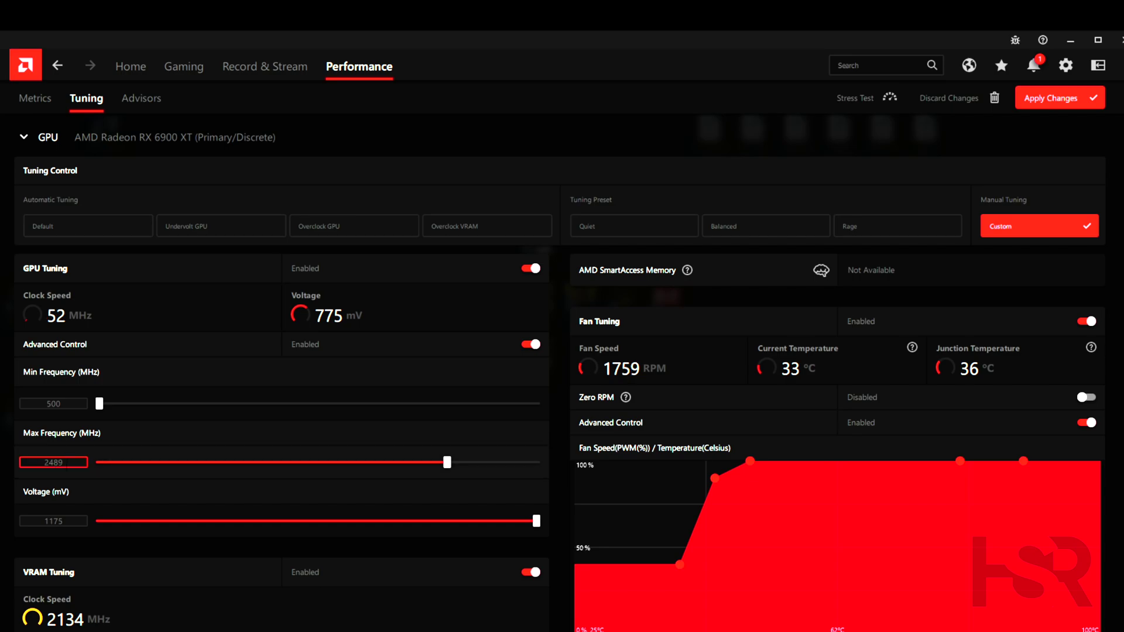
# Step: Set the GPU Max Frequency to 2590 MHz and the Min Frequency to 2190 MHz, and apply the changes
pyautogui.doubleClick(53, 462)
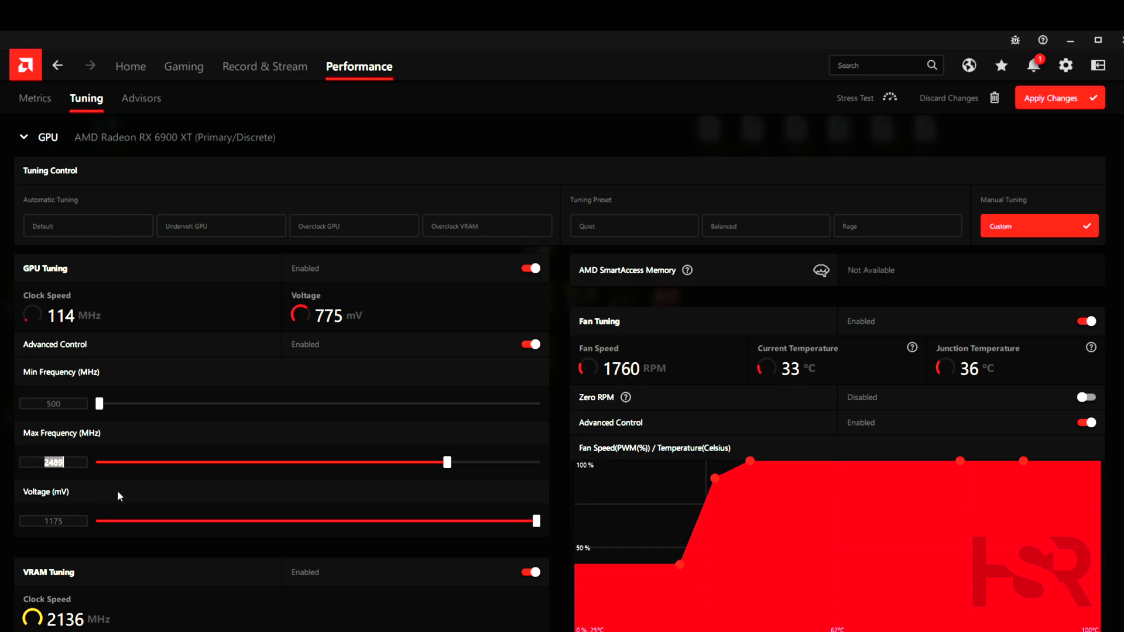
pyautogui.write('2590')
pyautogui.hotkey('shift', 'Tab')
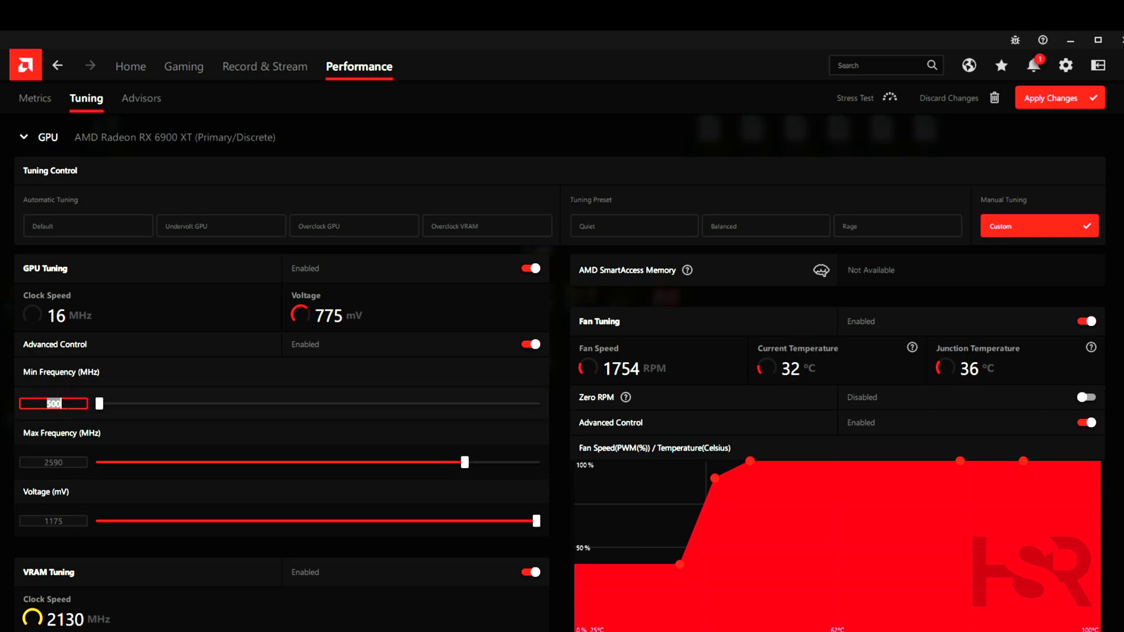
pyautogui.write('2190')
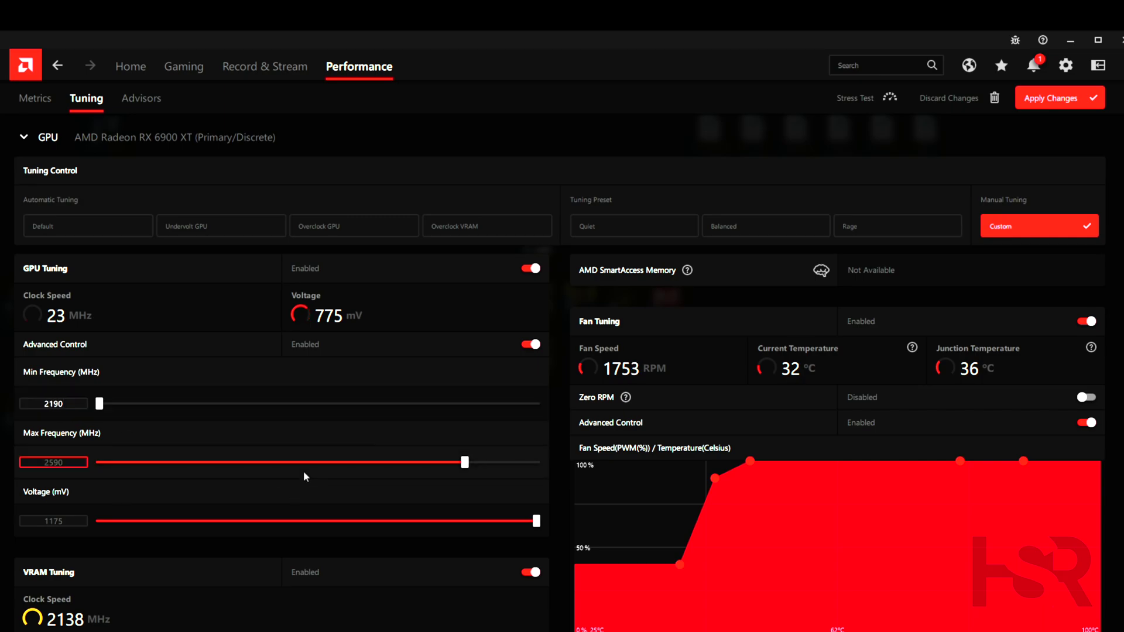
pyautogui.press('Return')
pyautogui.click(1075, 101)
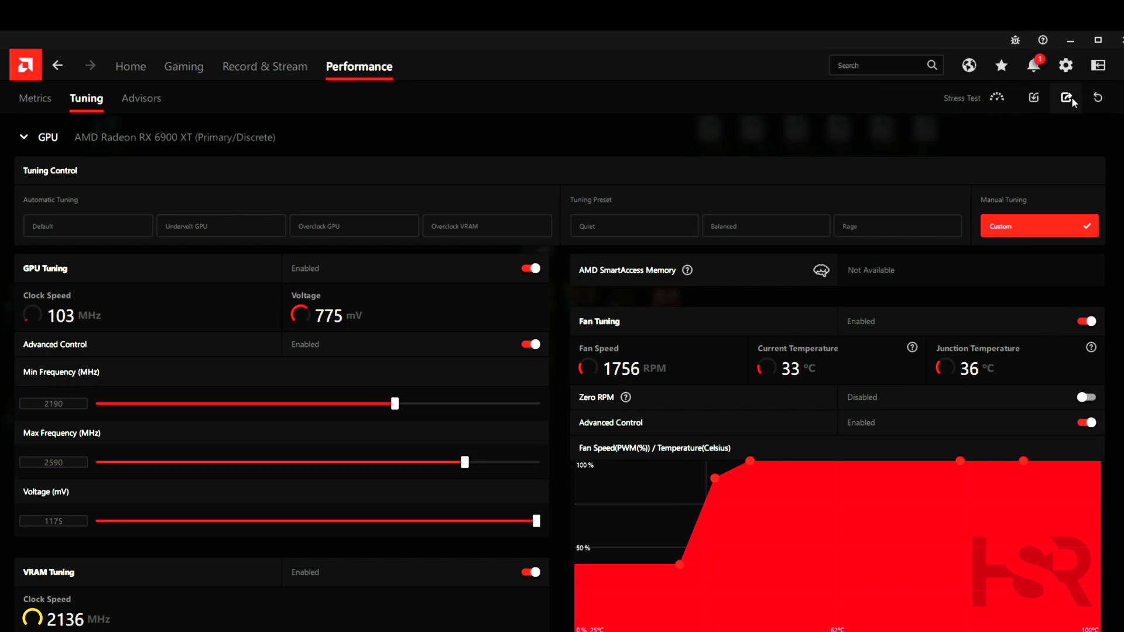